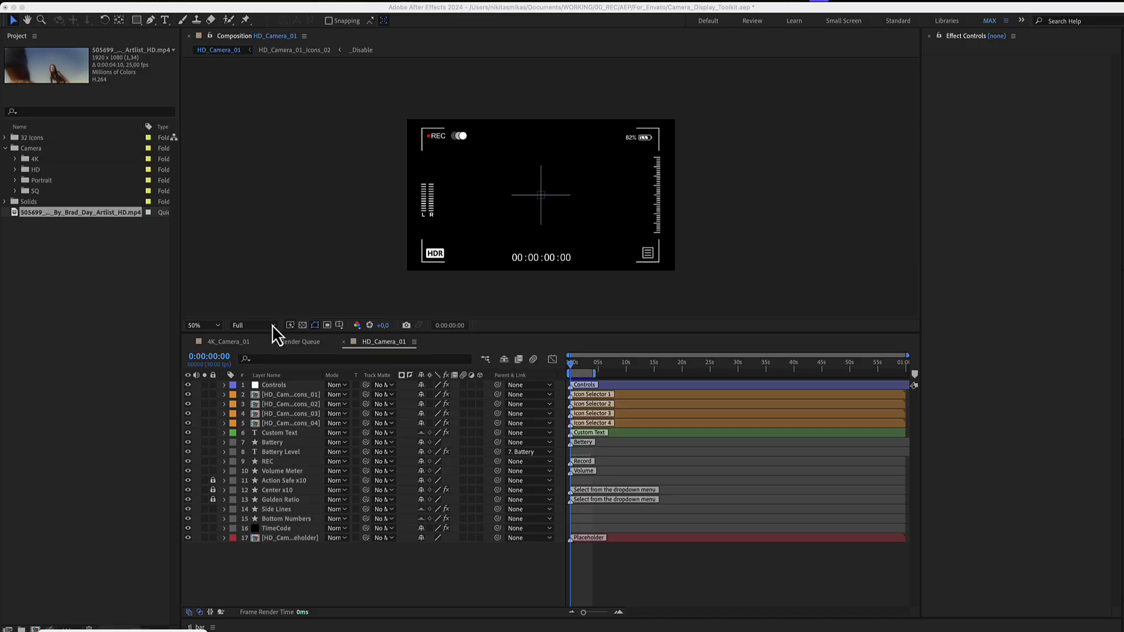
- Enlarge the HD_Camera_01 viewfinder preview from 50% and widen the viewer to fit it at 100%
{"action": "left_click", "coordinate": [216, 324]}
{"action": "left_click", "coordinate": [219, 345]}
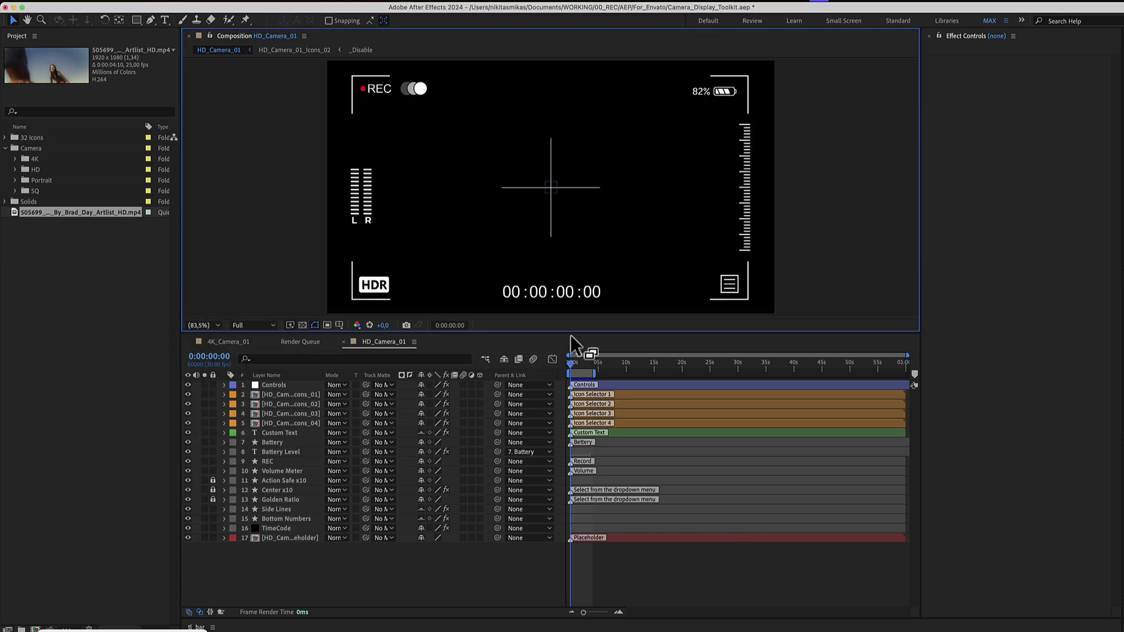
{"action": "left_click_drag", "start_coordinate": [572, 333], "coordinate": [574, 388]}
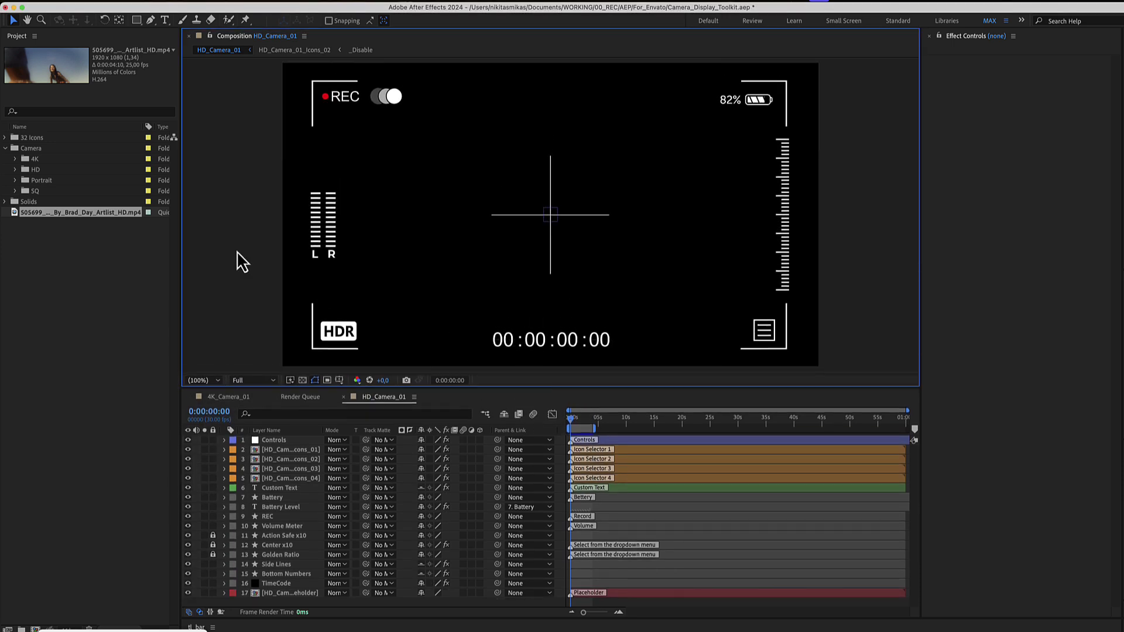
{"action": "left_click", "coordinate": [51, 150]}
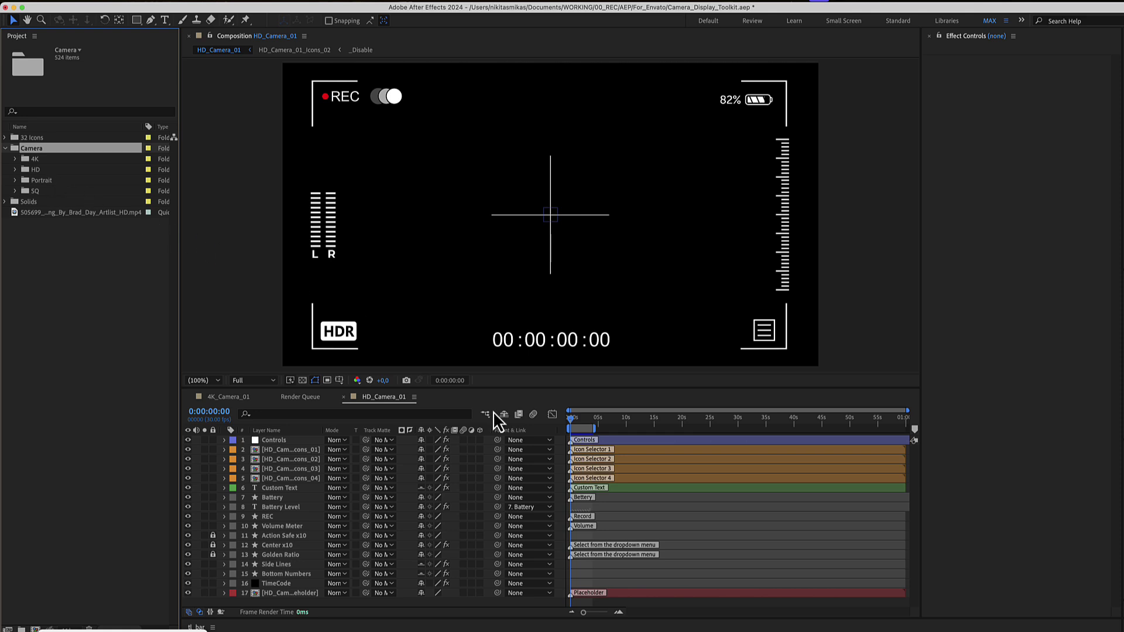
- On the Controls layer, preview and cancel a red Main Color, then set Battery to 56.70 (57%)
{"action": "left_click", "coordinate": [598, 441]}
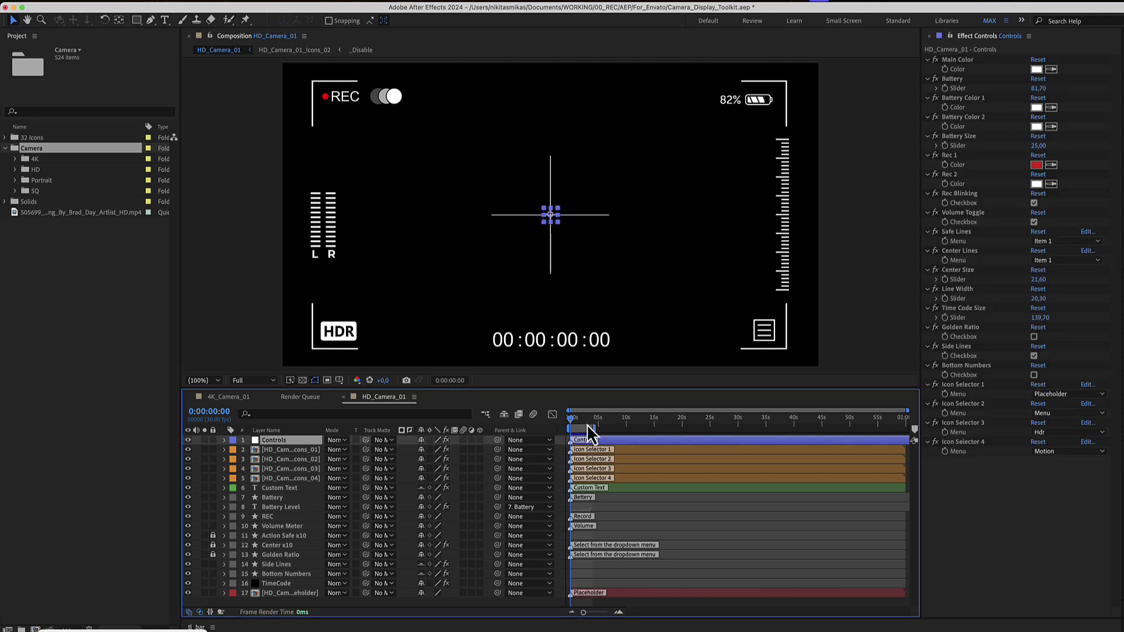
{"action": "left_click", "coordinate": [1037, 69]}
{"action": "left_click_drag", "start_coordinate": [724, 415], "coordinate": [735, 402]}
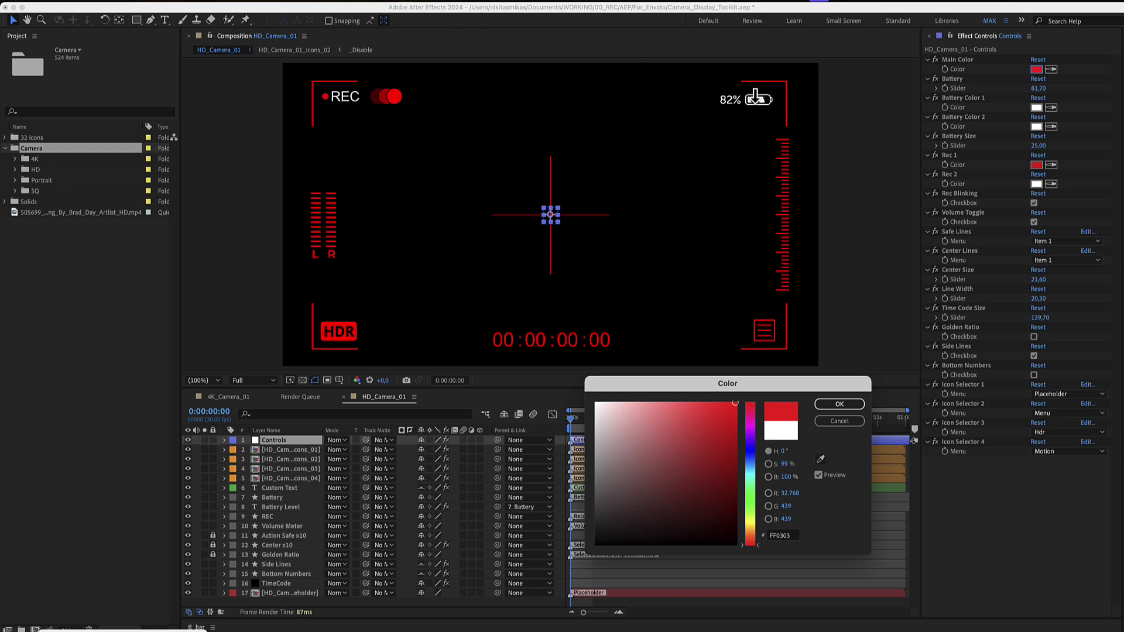
{"action": "left_click", "coordinate": [851, 420]}
{"action": "mouse_move", "coordinate": [1037, 89]}
{"action": "left_mouse_down"}
{"action": "mouse_move", "coordinate": [998, 94]}
{"action": "mouse_move", "coordinate": [1040, 93]}
{"action": "mouse_move", "coordinate": [1030, 95]}
{"action": "left_mouse_up"}
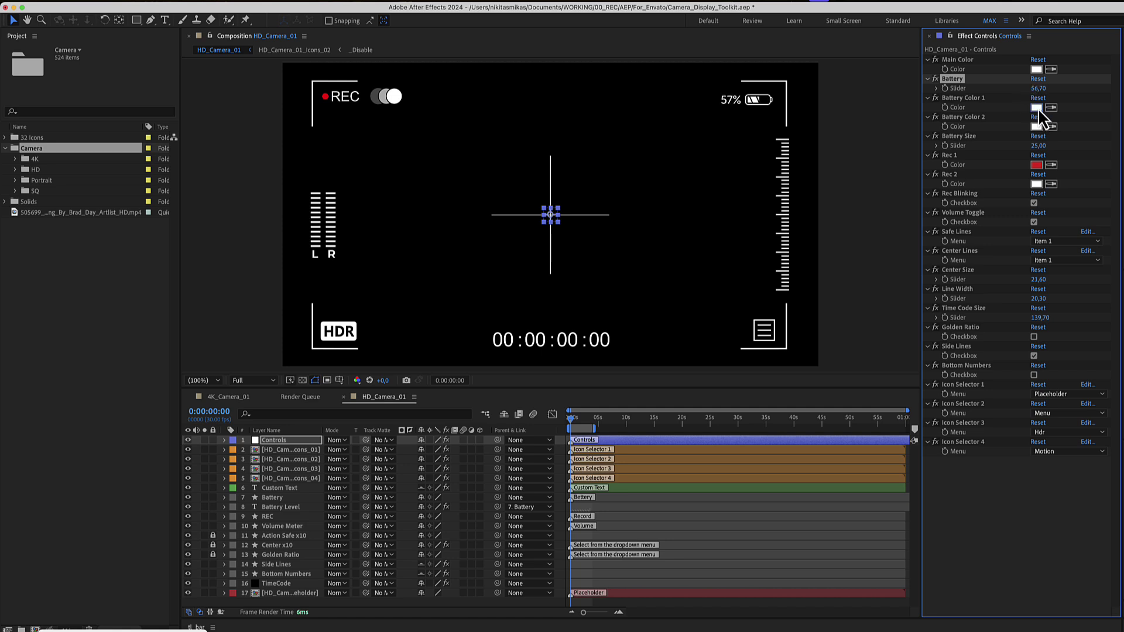
- Preview and cancel new Battery Color 1 and 2 colours, then raise Battery Size from 25 to 28
{"action": "left_click", "coordinate": [1037, 108]}
{"action": "mouse_move", "coordinate": [701, 459]}
{"action": "left_mouse_down"}
{"action": "mouse_move", "coordinate": [728, 415]}
{"action": "mouse_move", "coordinate": [758, 474]}
{"action": "mouse_move", "coordinate": [738, 402]}
{"action": "left_mouse_up"}
{"action": "left_click", "coordinate": [734, 422]}
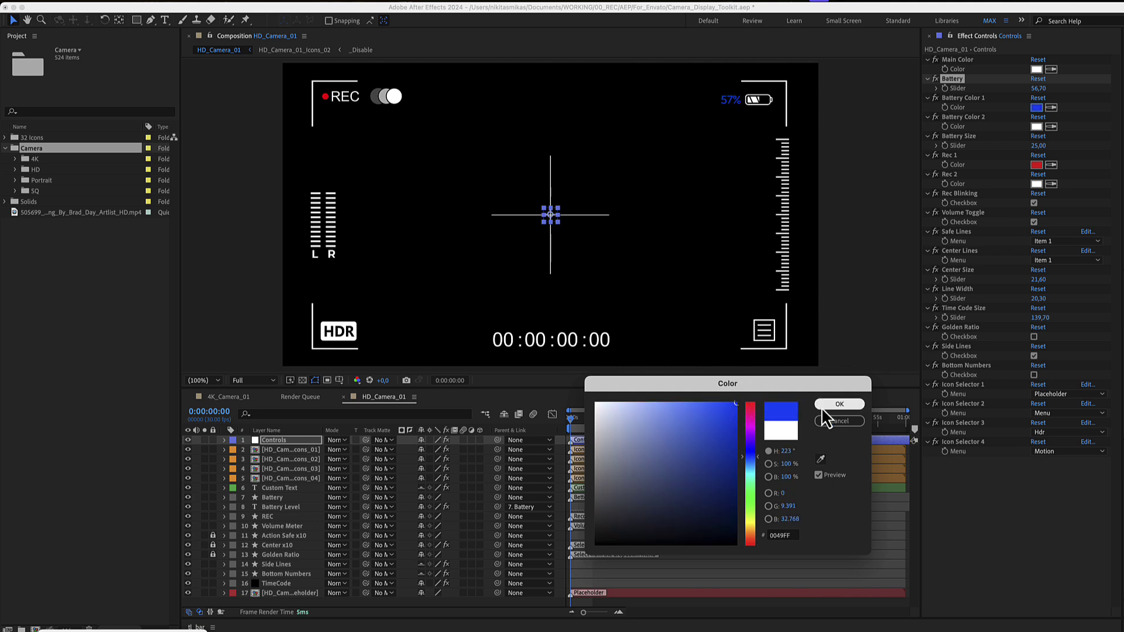
{"action": "left_click", "coordinate": [830, 420]}
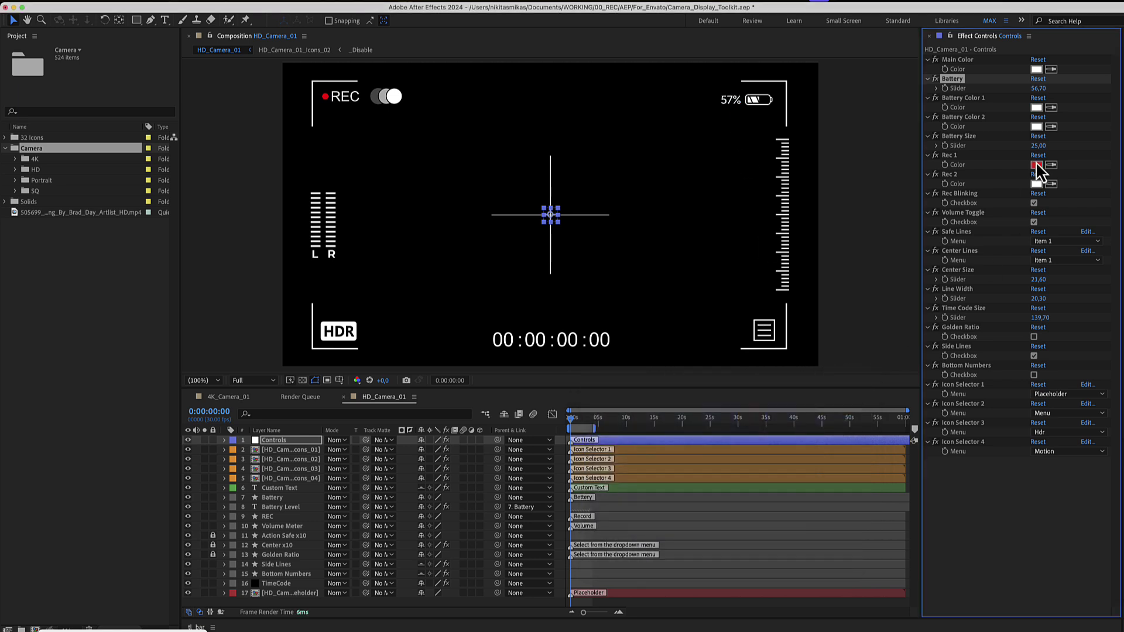
{"action": "left_click", "coordinate": [1035, 126]}
{"action": "left_click_drag", "start_coordinate": [722, 447], "coordinate": [772, 371]}
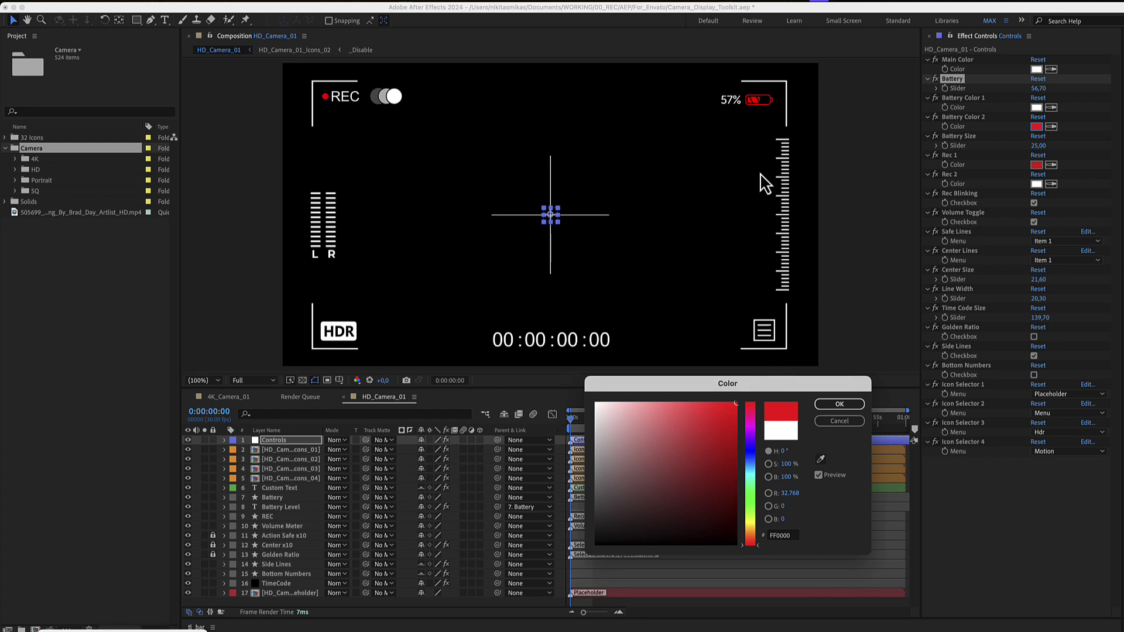
{"action": "left_click", "coordinate": [831, 422]}
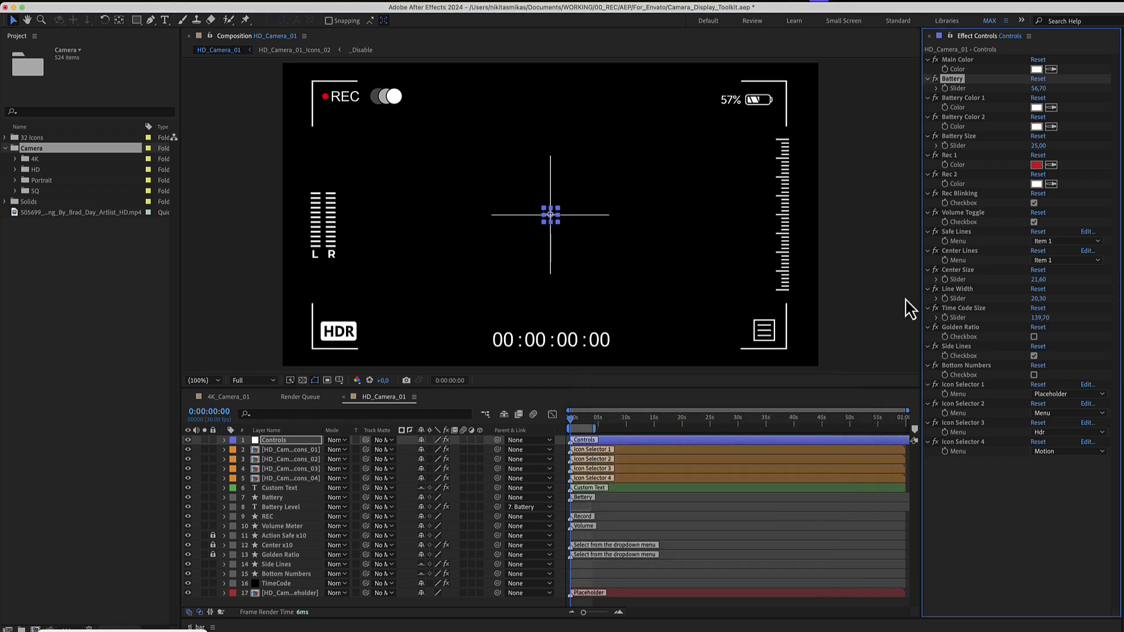
{"action": "left_click_drag", "start_coordinate": [1036, 145], "coordinate": [1037, 144]}
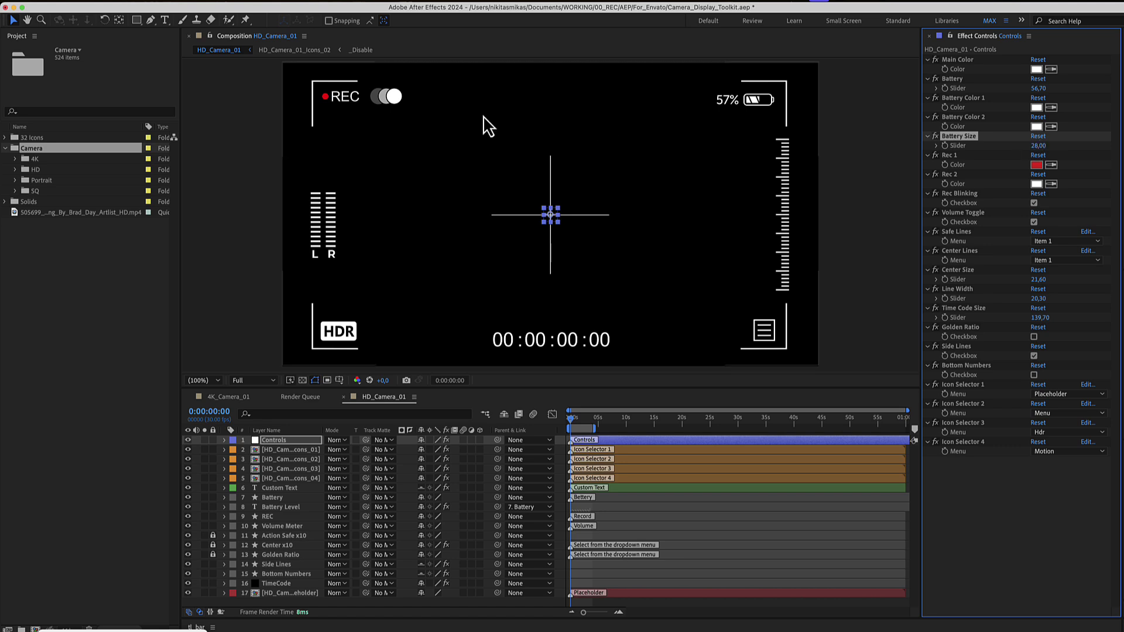
{"action": "left_click", "coordinate": [342, 105]}
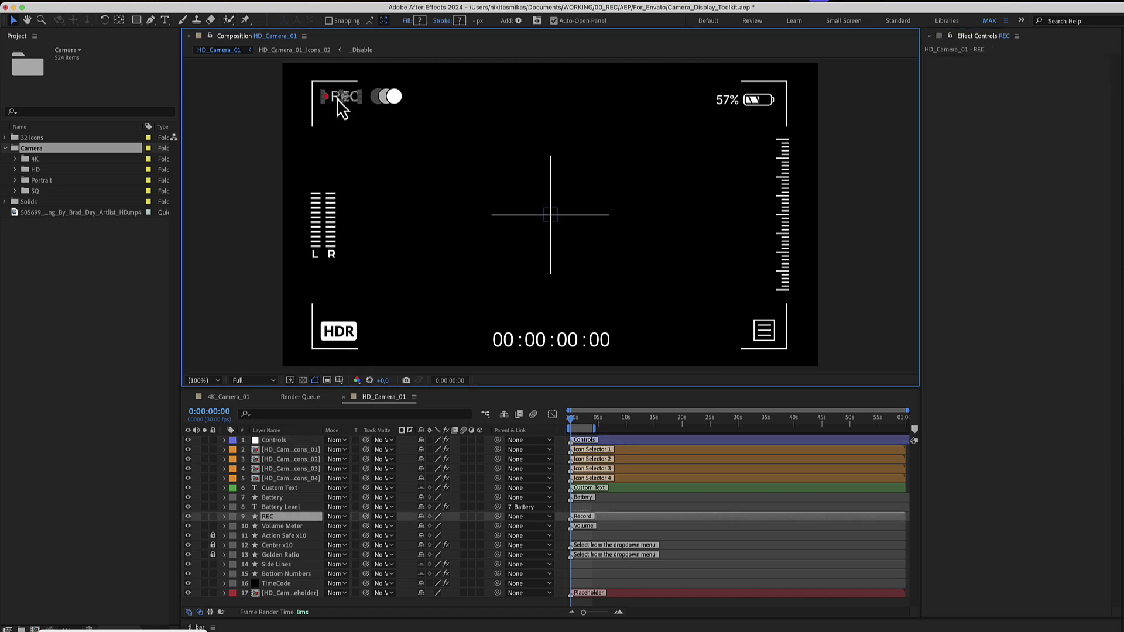
{"action": "left_click", "coordinate": [780, 441]}
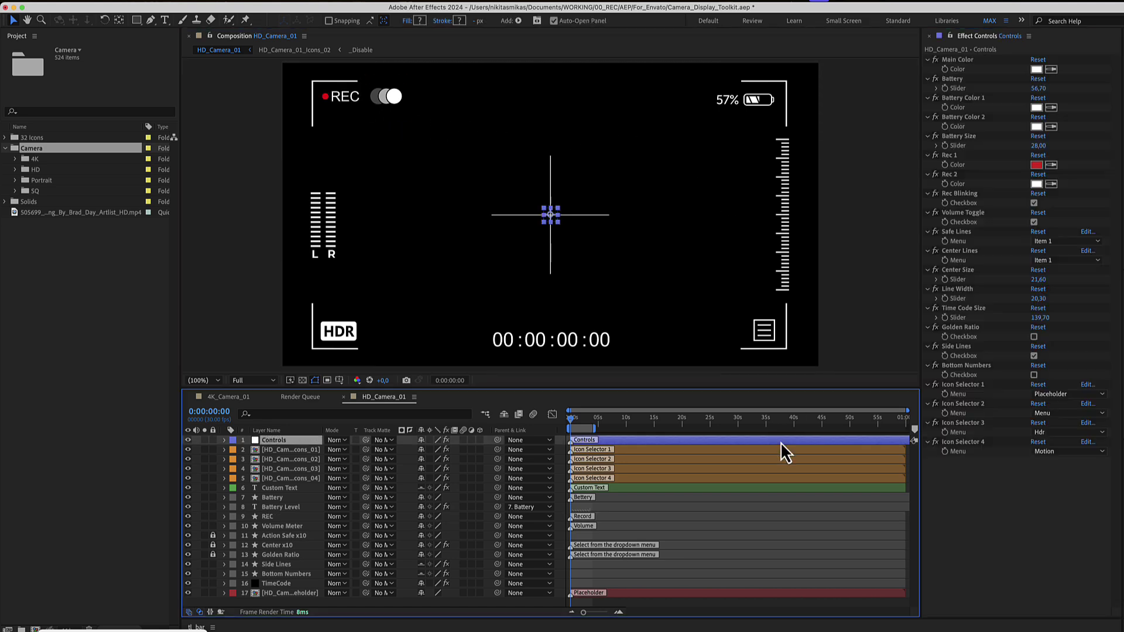
{"action": "left_click", "coordinate": [1035, 166]}
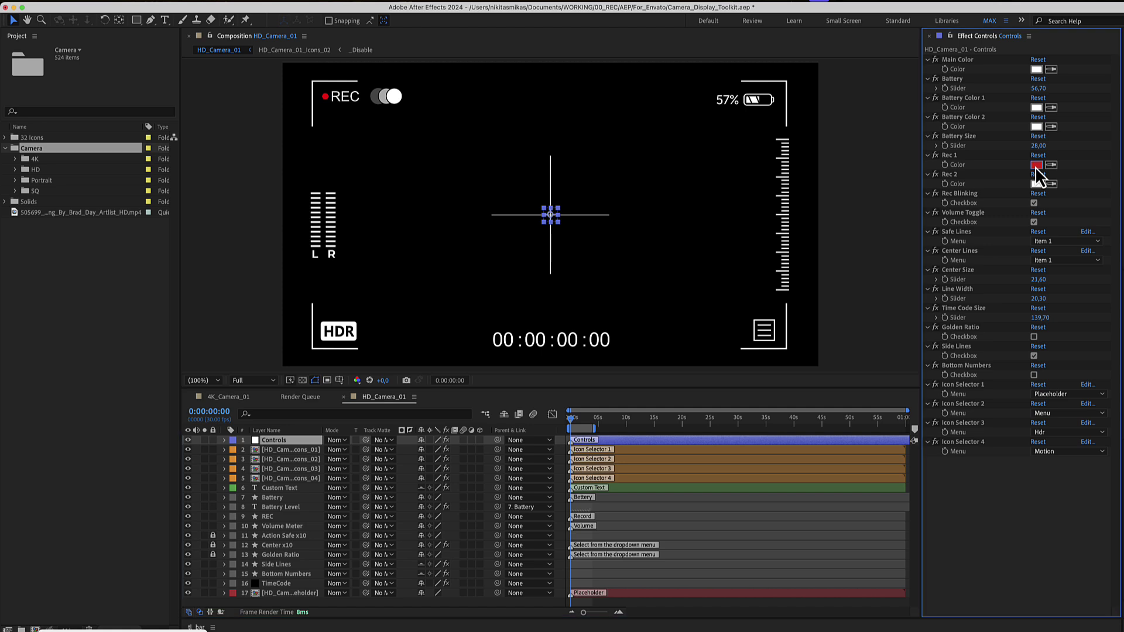
{"action": "left_click", "coordinate": [750, 455]}
{"action": "left_click", "coordinate": [735, 403]}
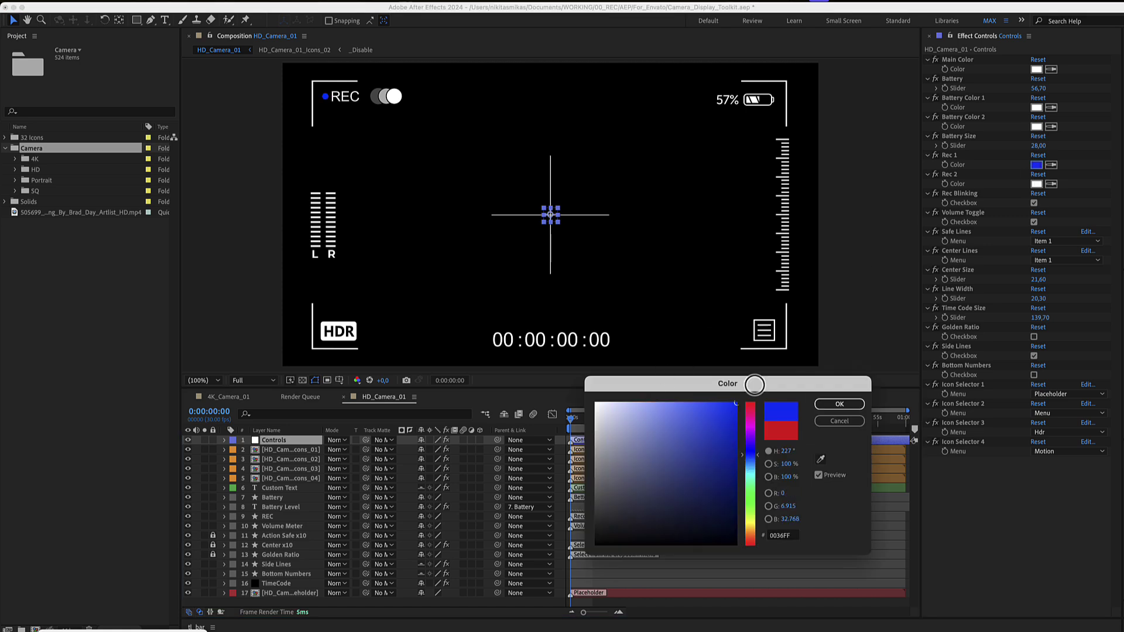
{"action": "left_click", "coordinate": [854, 421]}
{"action": "left_click", "coordinate": [1036, 184]}
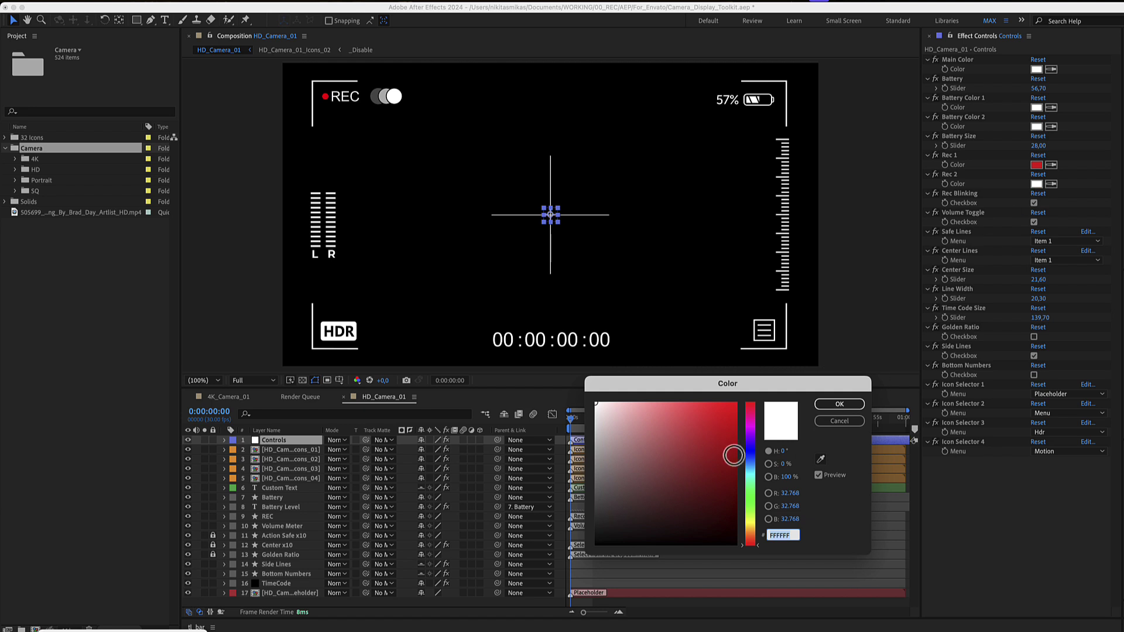
{"action": "left_click_drag", "start_coordinate": [732, 454], "coordinate": [748, 398]}
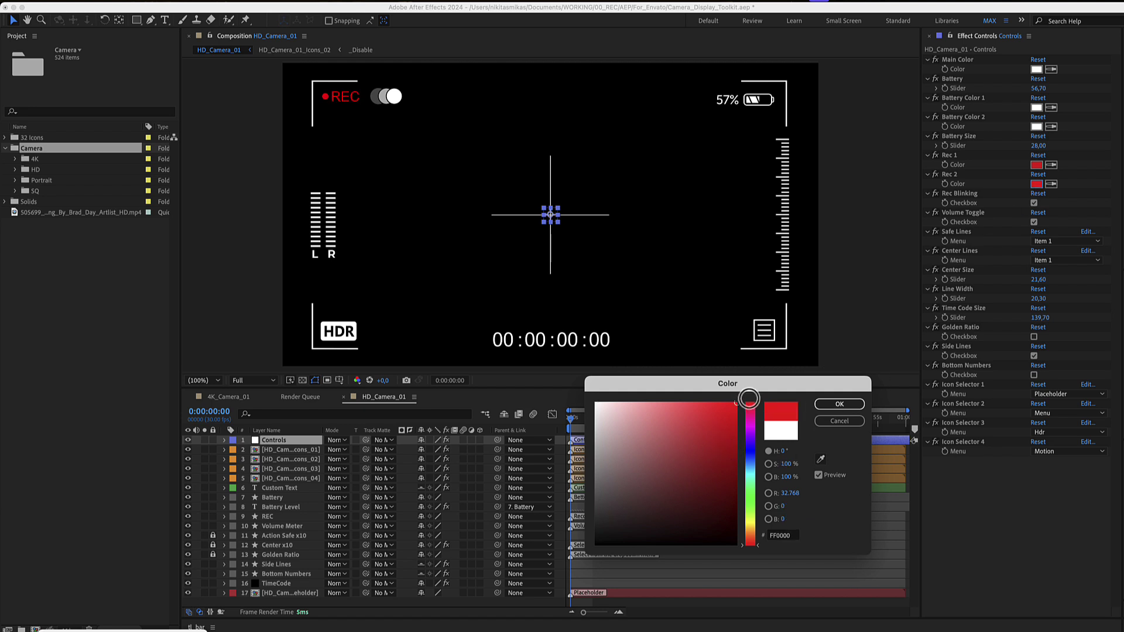
{"action": "left_click", "coordinate": [826, 422]}
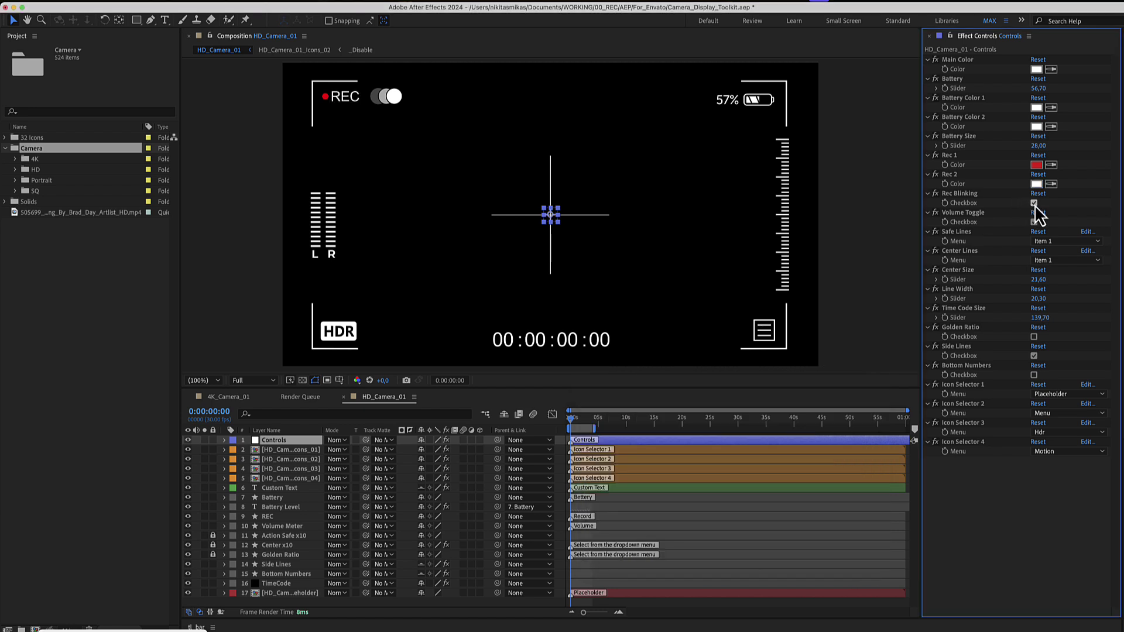
- Turn Rec Blinking off and back on, scrubbing the playhead to preview the blinking REC dot
{"action": "left_click", "coordinate": [1034, 204]}
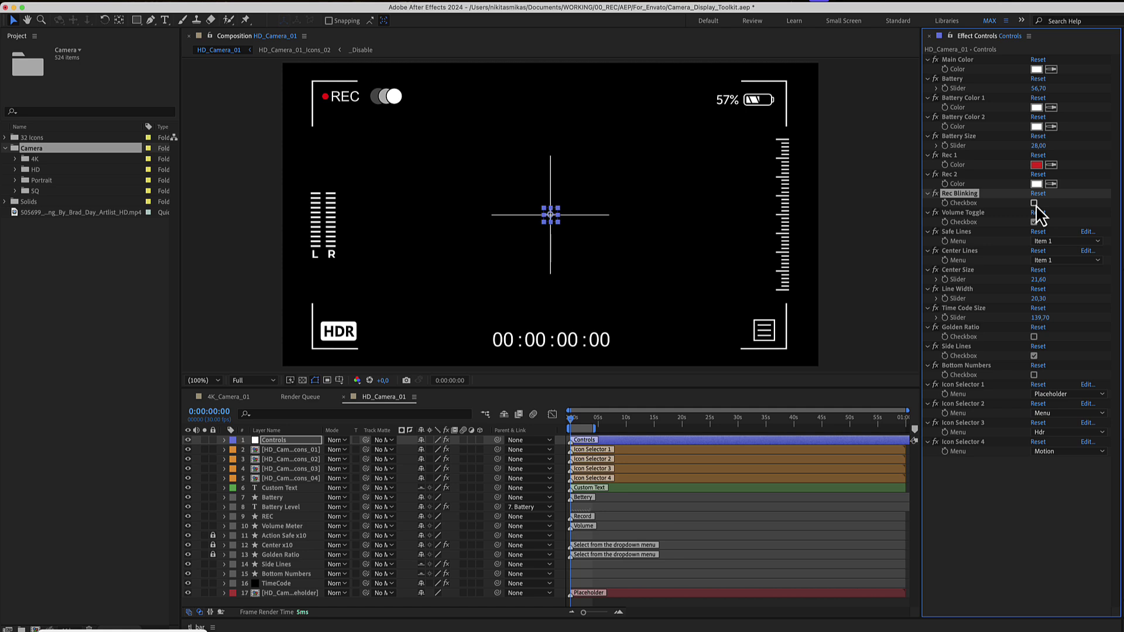
{"action": "left_click_drag", "start_coordinate": [576, 425], "coordinate": [592, 423]}
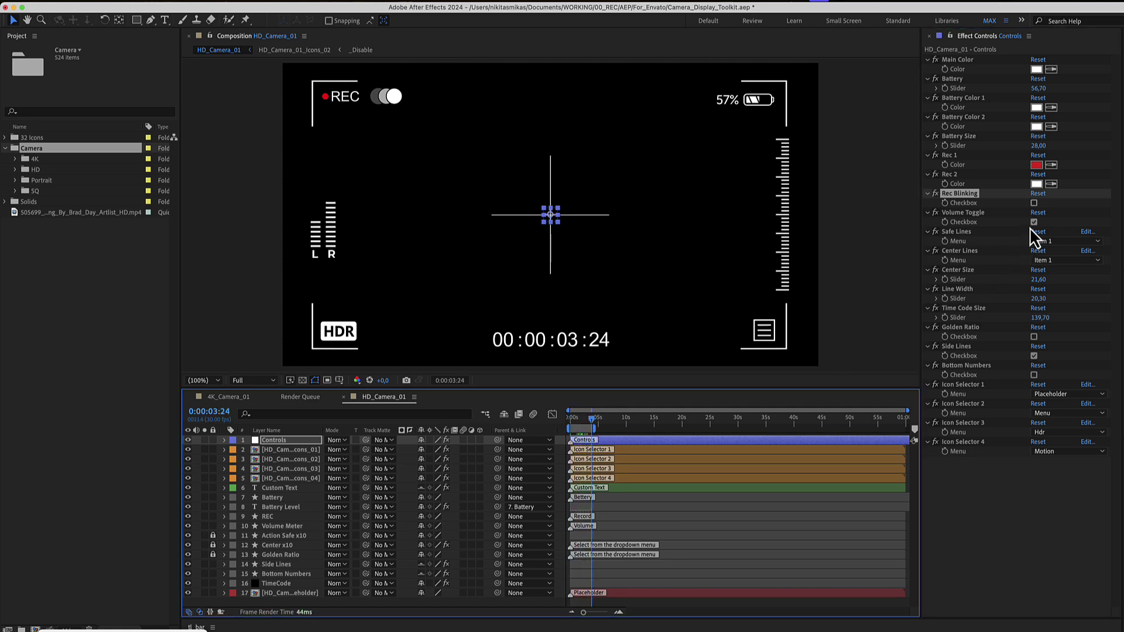
{"action": "left_click", "coordinate": [1034, 204]}
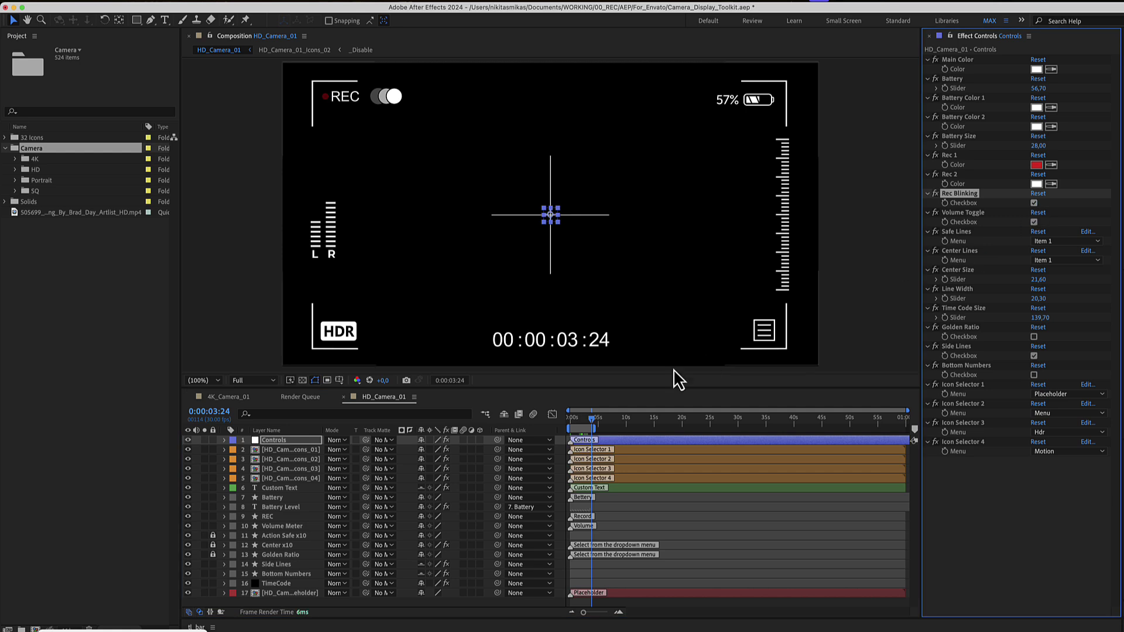
{"action": "mouse_move", "coordinate": [594, 423]}
{"action": "left_mouse_down"}
{"action": "mouse_move", "coordinate": [577, 419]}
{"action": "mouse_move", "coordinate": [598, 420]}
{"action": "left_mouse_up"}
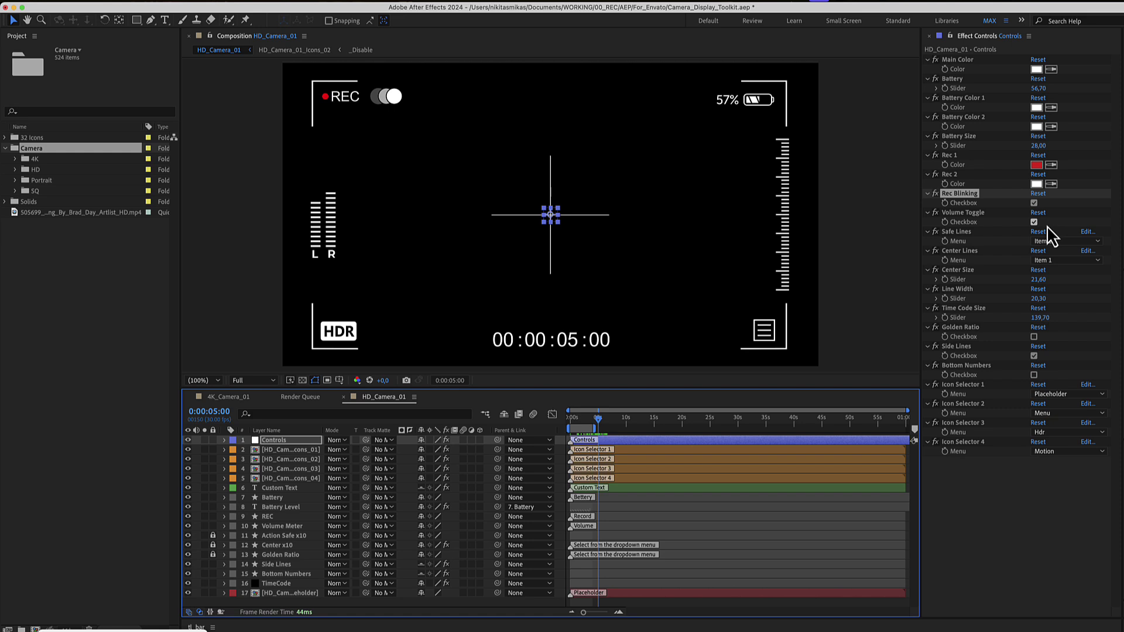
- Toggle Volume Toggle off and on so the L/R volume meter stays visible
{"action": "left_click", "coordinate": [972, 213]}
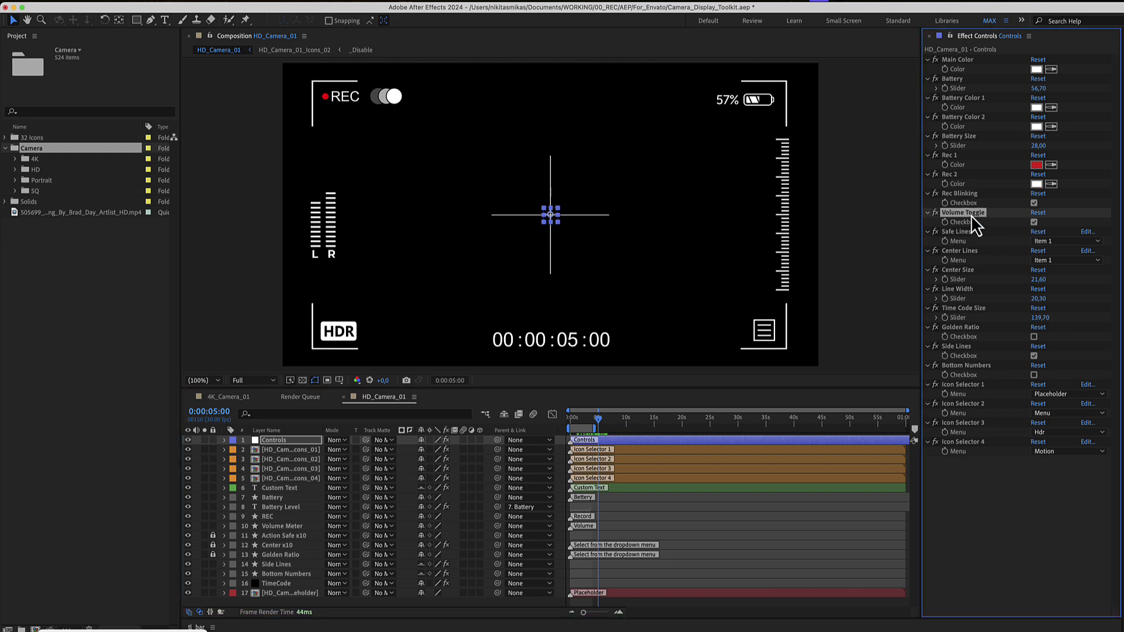
{"action": "left_click", "coordinate": [1034, 223]}
{"action": "left_click", "coordinate": [1033, 223]}
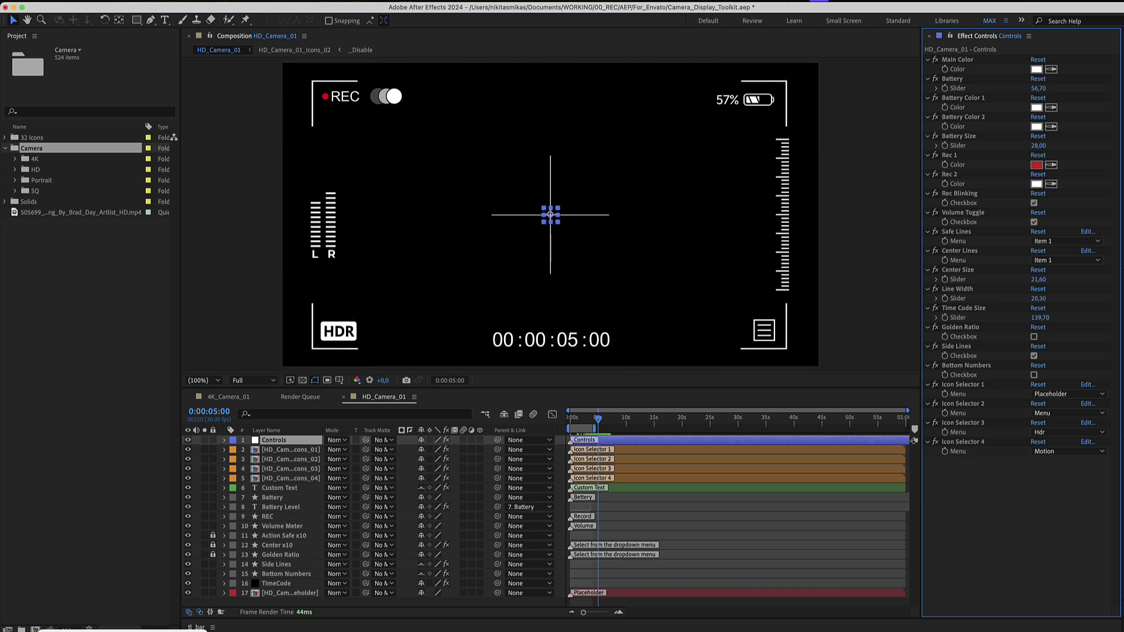
- Try Safe Lines styles Item 2, Item 6 and Item 7 corner brackets
{"action": "left_click", "coordinate": [1054, 242]}
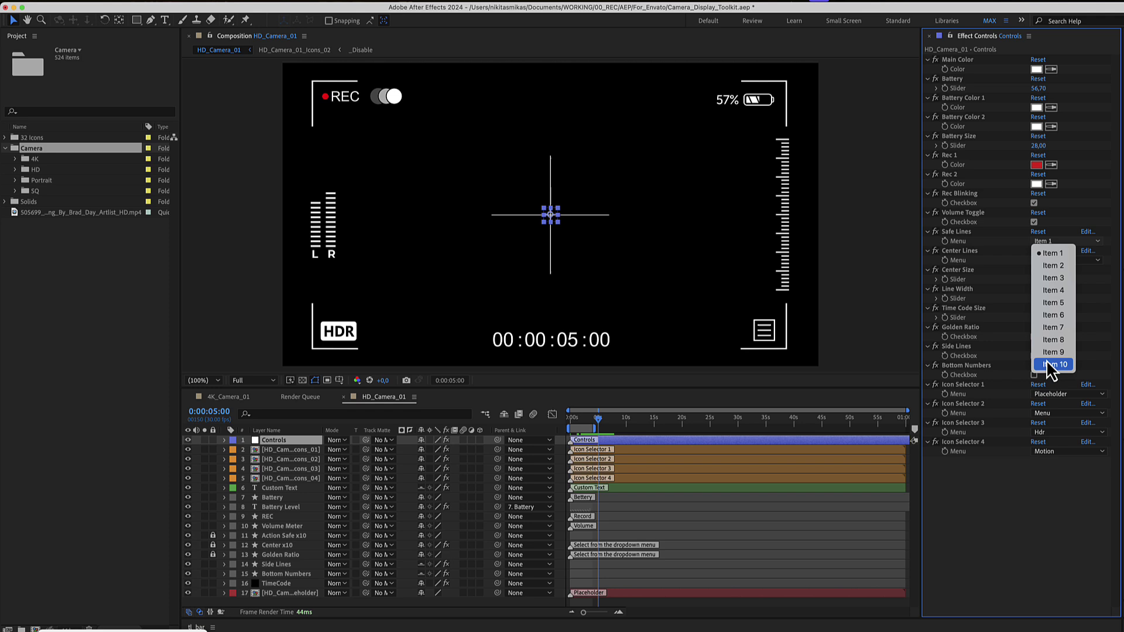
{"action": "left_click", "coordinate": [1056, 267]}
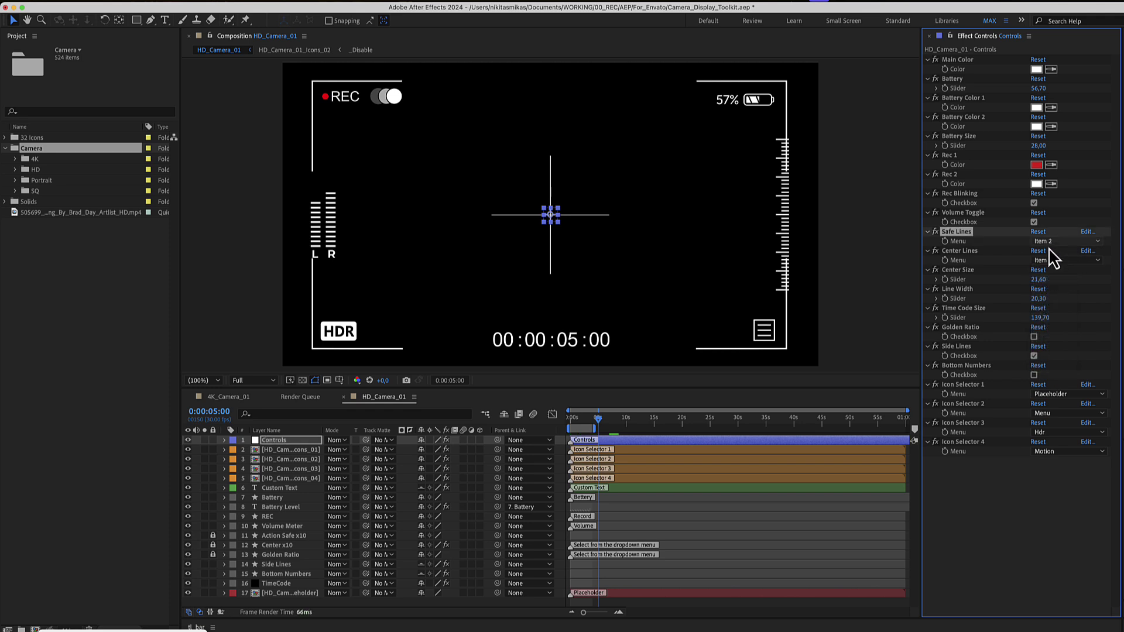
{"action": "left_click", "coordinate": [1053, 241]}
{"action": "left_click", "coordinate": [1052, 315]}
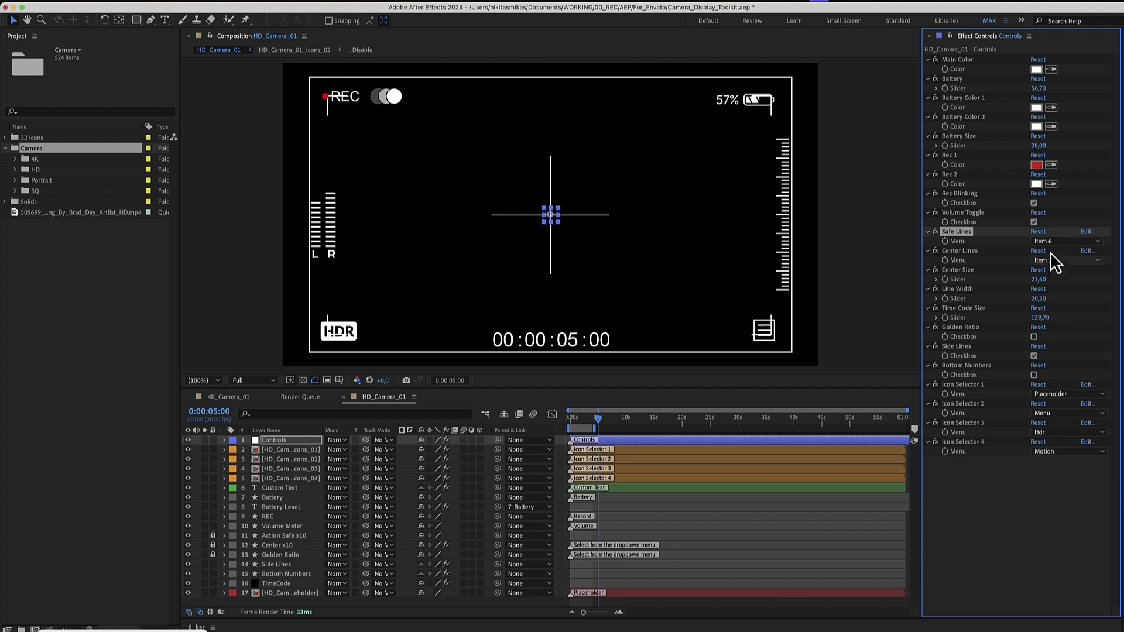
{"action": "left_click", "coordinate": [1052, 241]}
{"action": "left_click", "coordinate": [1053, 327]}
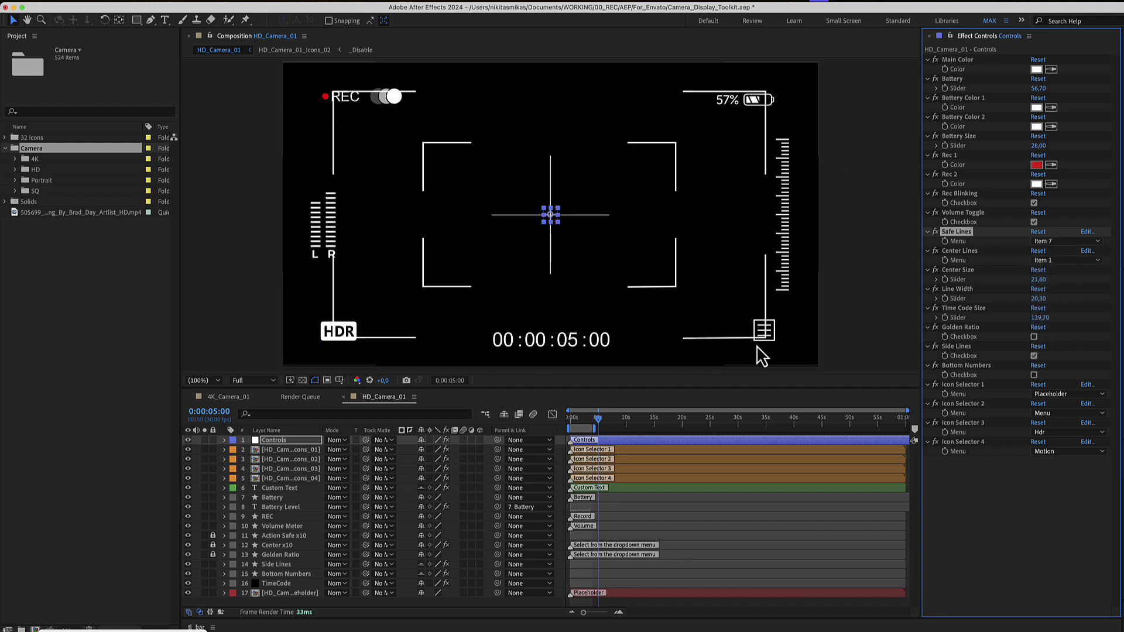
- Add a centre-crosshair circle, restore Safe Lines to Item 1, and set Center Lines to Item 8
{"action": "left_click", "coordinate": [1045, 263]}
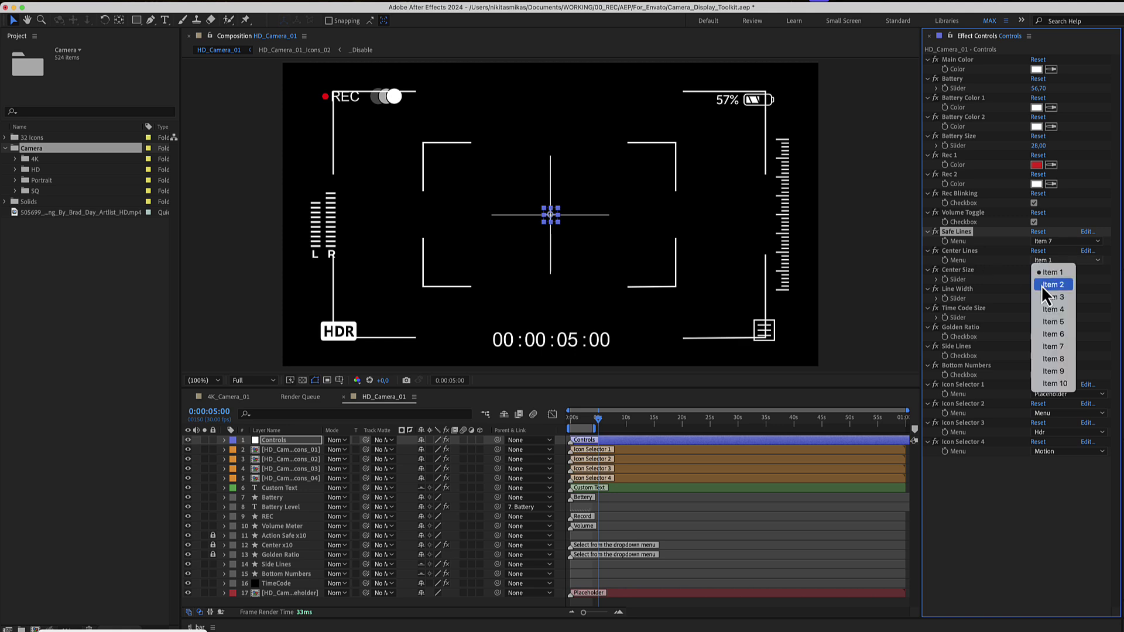
{"action": "left_click", "coordinate": [1041, 286]}
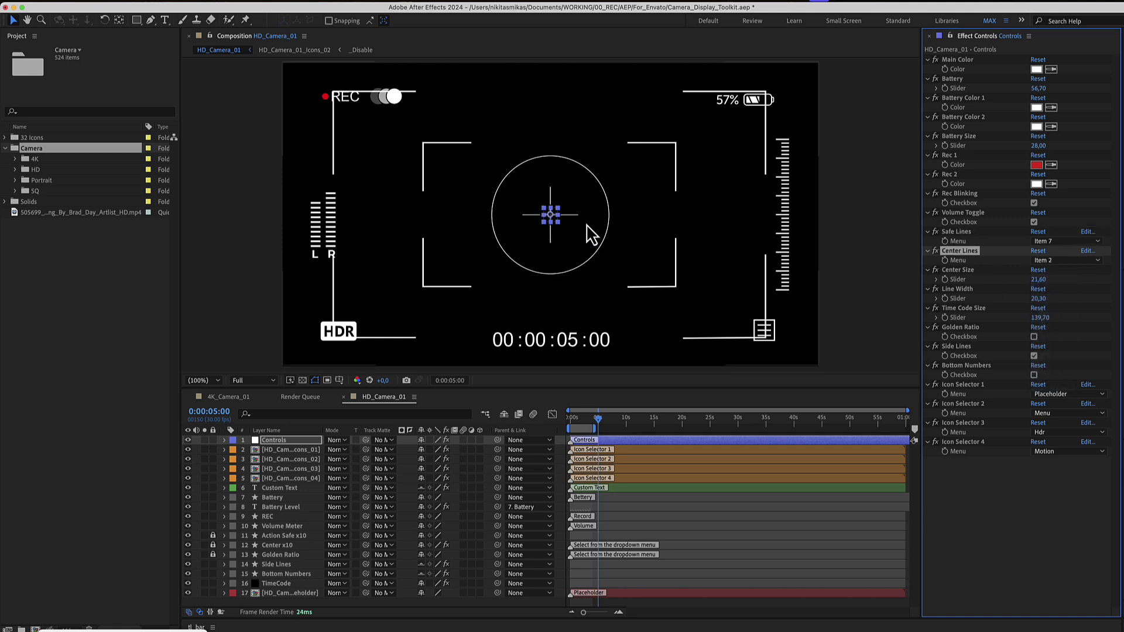
{"action": "left_click", "coordinate": [1053, 241]}
{"action": "left_click", "coordinate": [1053, 254]}
{"action": "left_click", "coordinate": [1053, 260]}
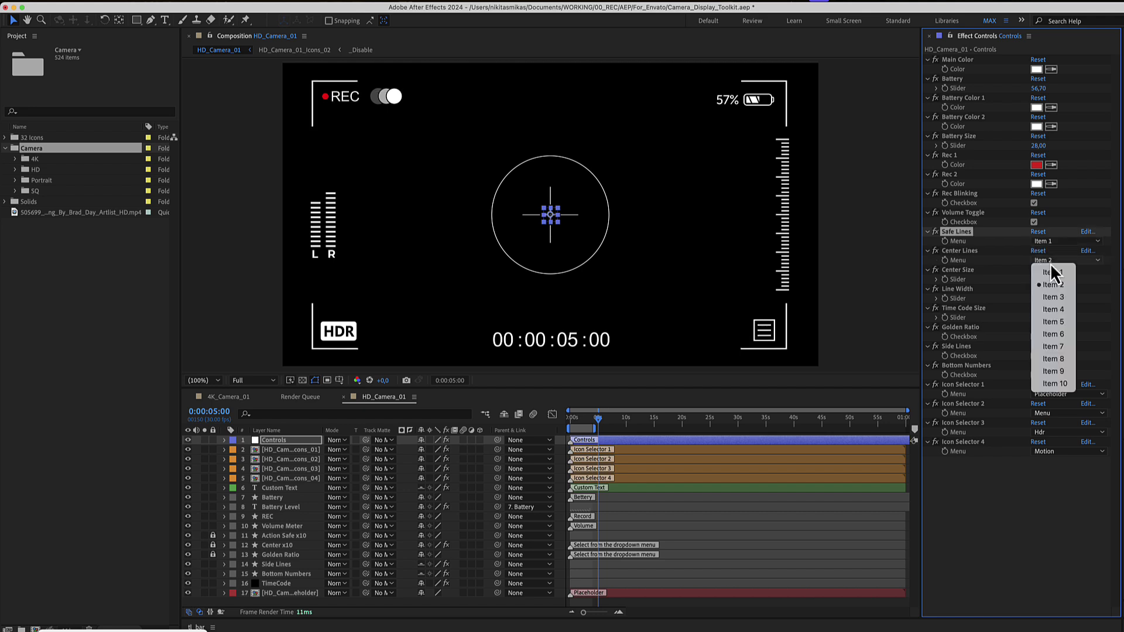
{"action": "left_click", "coordinate": [1052, 359]}
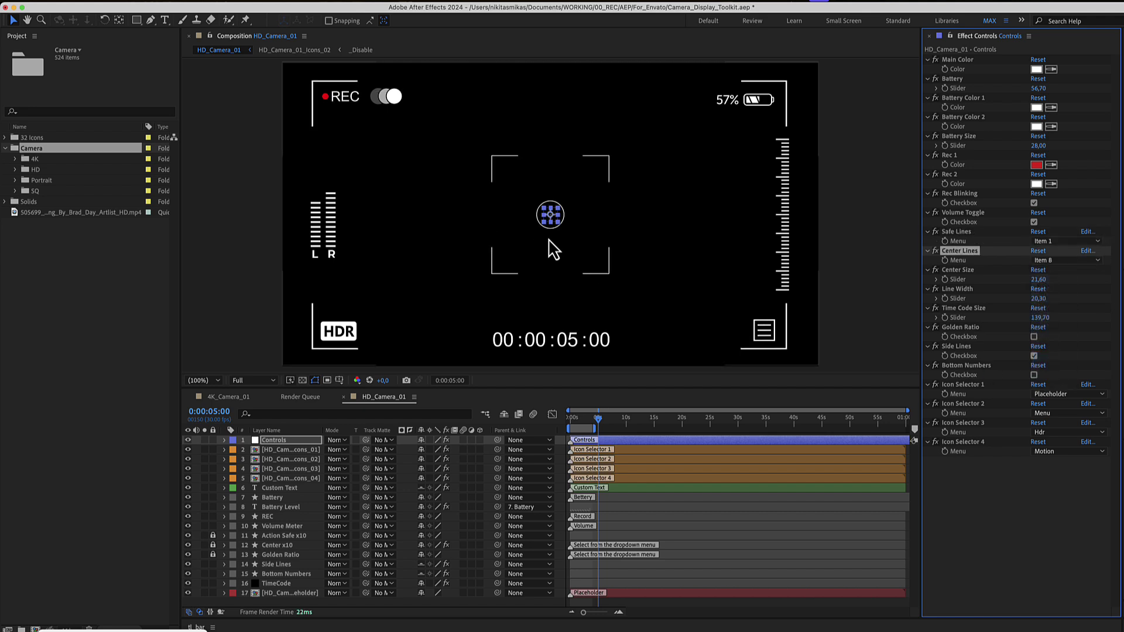
- Set Center Lines to Item 9 crosshair with Center Size 32,60 and Line Width 40,30
{"action": "left_click", "coordinate": [1053, 260]}
{"action": "left_click", "coordinate": [1048, 373]}
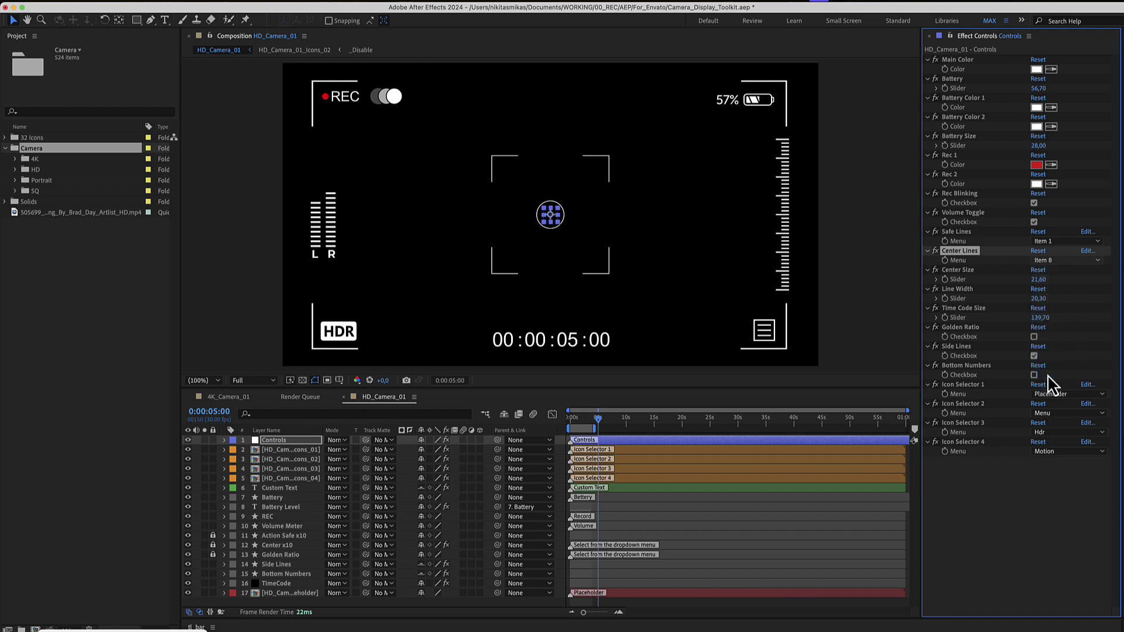
{"action": "left_click_drag", "start_coordinate": [1035, 280], "coordinate": [1048, 319]}
{"action": "left_click", "coordinate": [979, 311]}
- Set Time Code Size to 156,70 and place the TimeCode Numbers at Position 1920,0,1978,0
{"action": "left_click", "coordinate": [273, 584]}
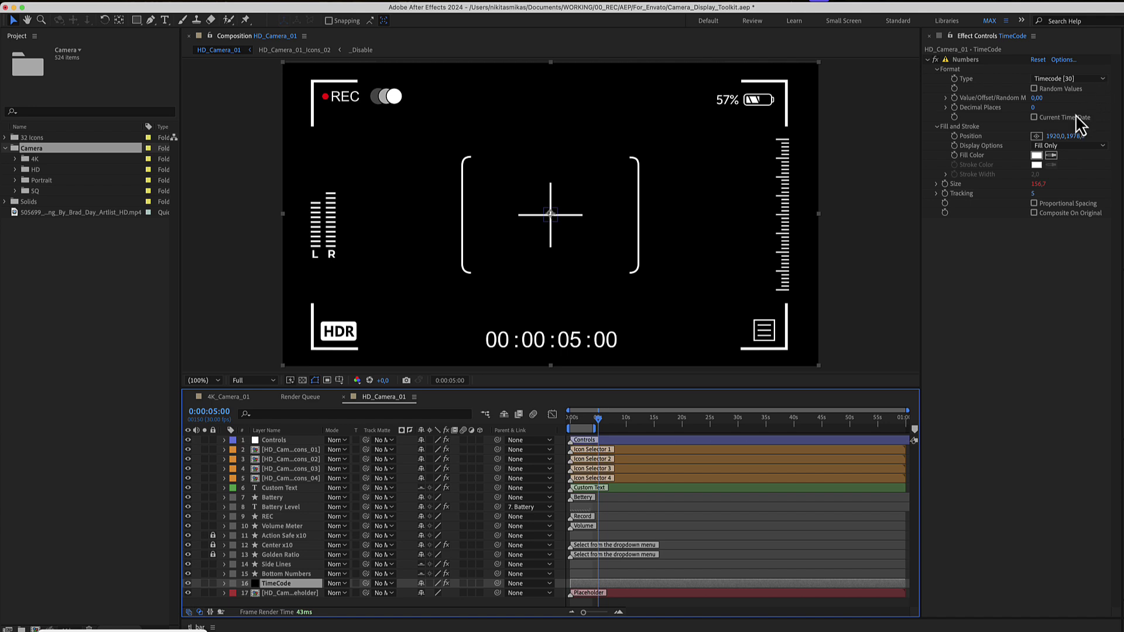
{"action": "mouse_move", "coordinate": [1053, 137]}
{"action": "left_mouse_down"}
{"action": "mouse_move", "coordinate": [1083, 146]}
{"action": "mouse_move", "coordinate": [989, 145]}
{"action": "mouse_move", "coordinate": [1058, 148]}
{"action": "left_mouse_up"}
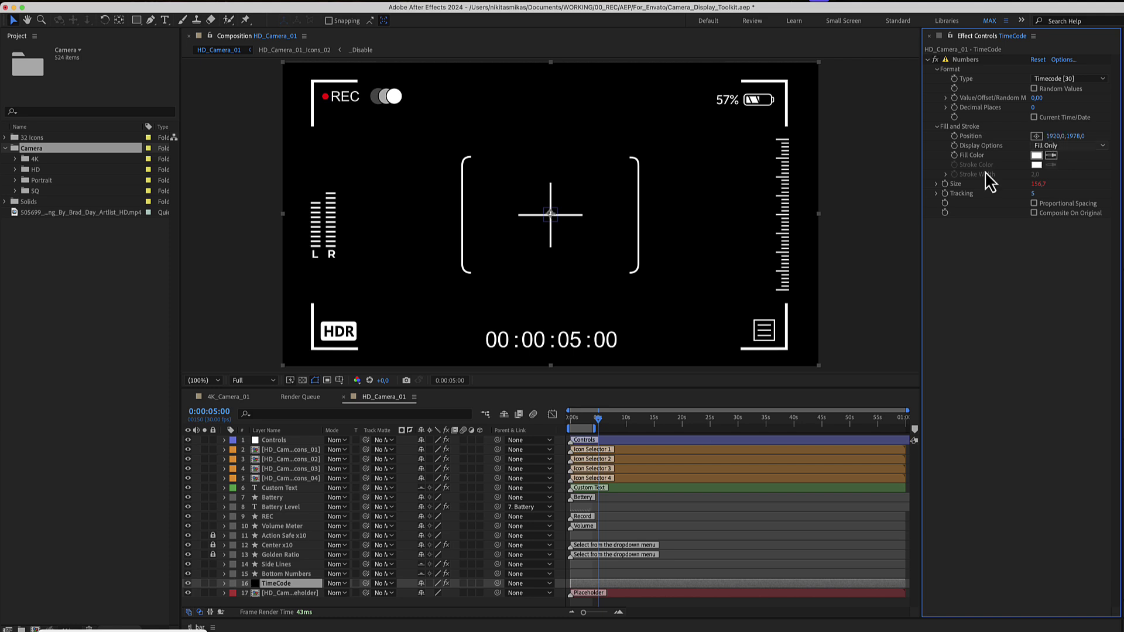
{"action": "left_click", "coordinate": [958, 61]}
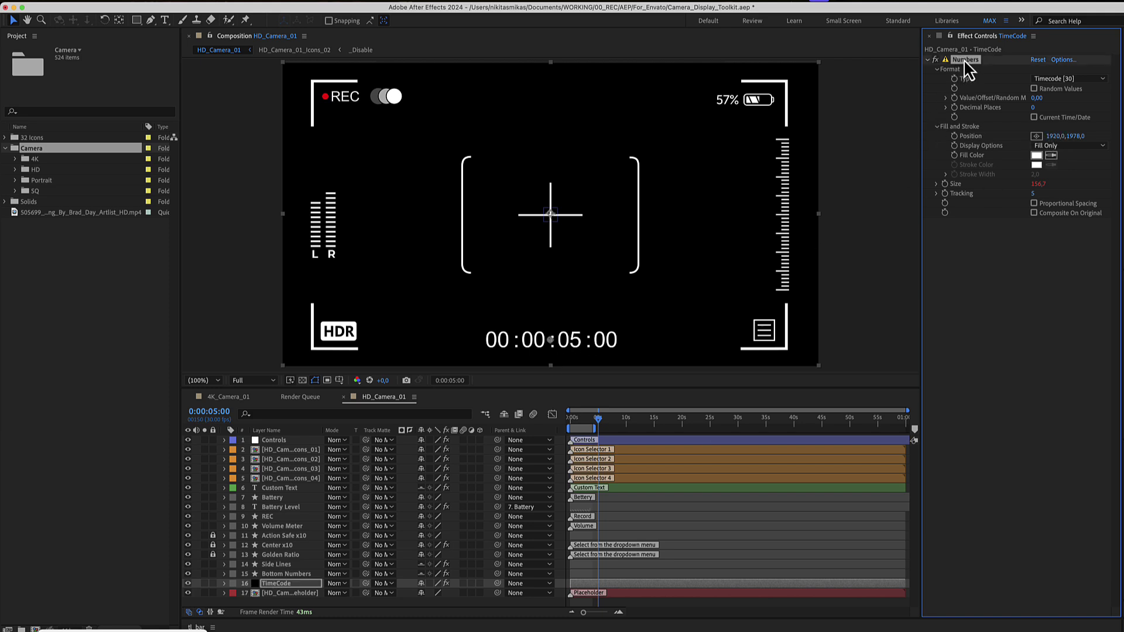
{"action": "left_click_drag", "start_coordinate": [547, 342], "coordinate": [582, 342]}
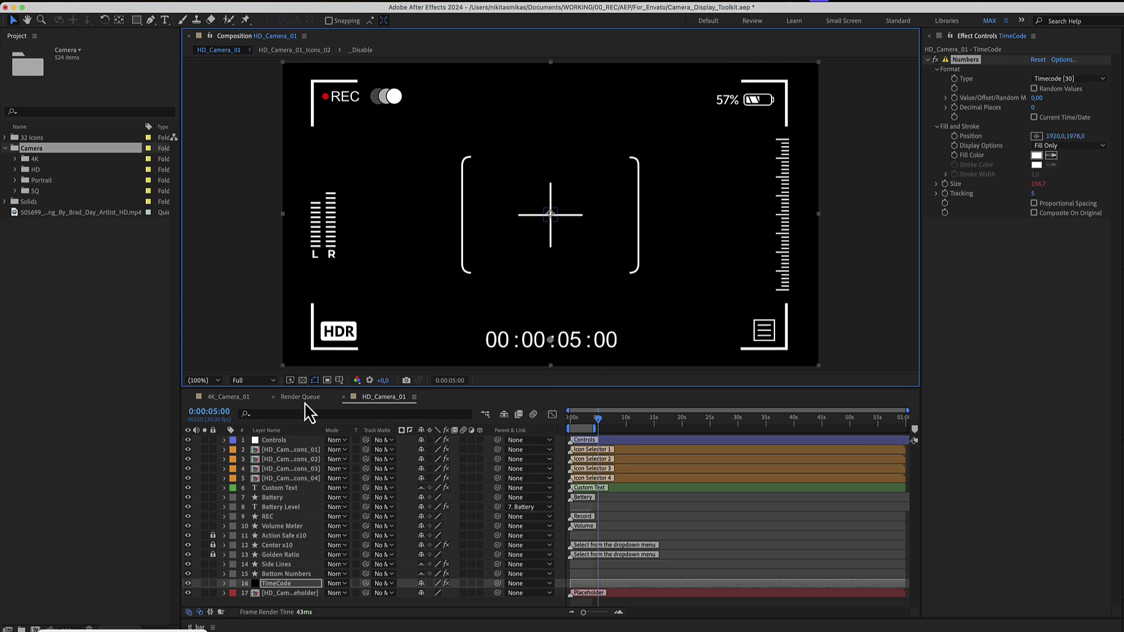
- Toggle the Golden Ratio guides to compare, leaving them off
{"action": "left_click", "coordinate": [591, 439]}
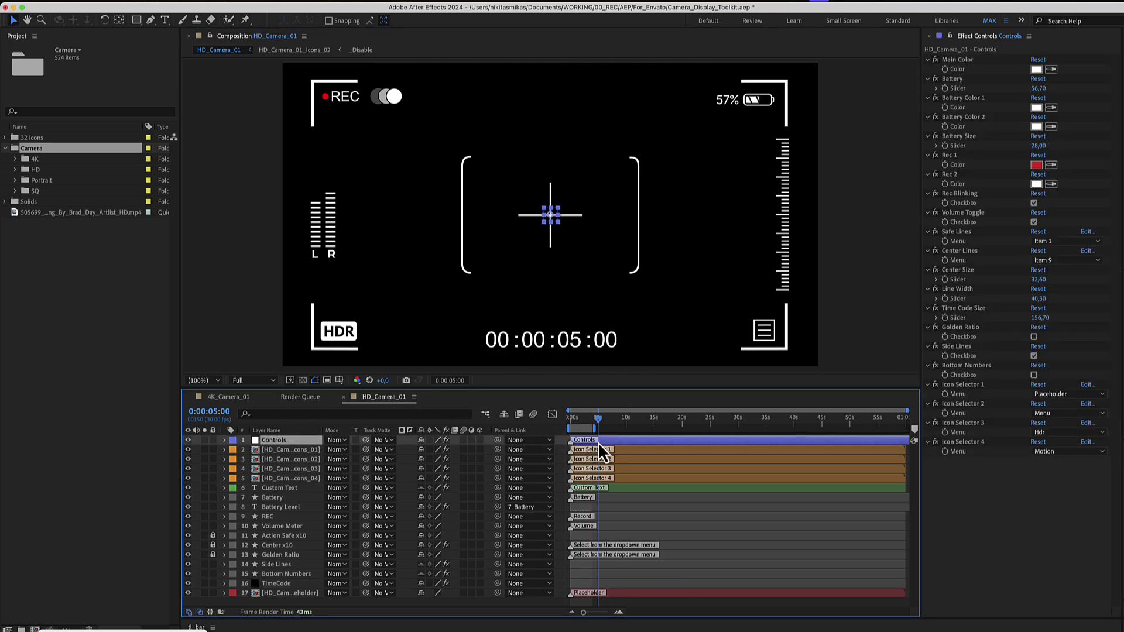
{"action": "left_click", "coordinate": [964, 328]}
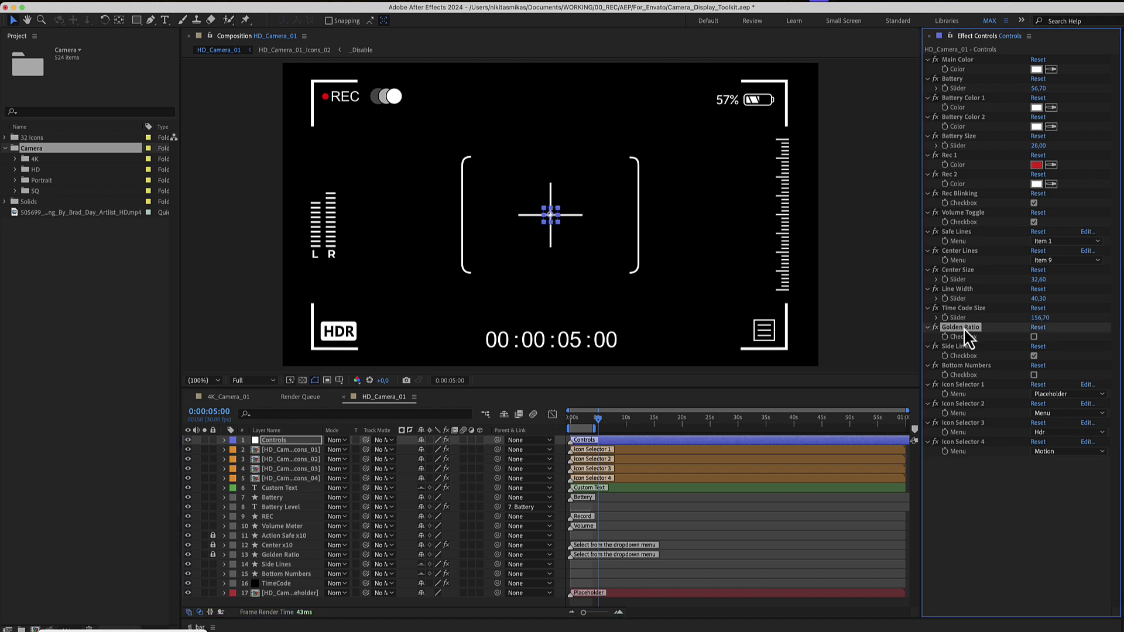
{"action": "left_click", "coordinate": [1034, 338]}
{"action": "left_click", "coordinate": [1033, 337]}
{"action": "left_click", "coordinate": [1033, 337]}
- Keep Side Lines on and turn on Bottom Numbers beneath the timecode
{"action": "left_click", "coordinate": [1034, 356]}
{"action": "left_click", "coordinate": [1033, 356]}
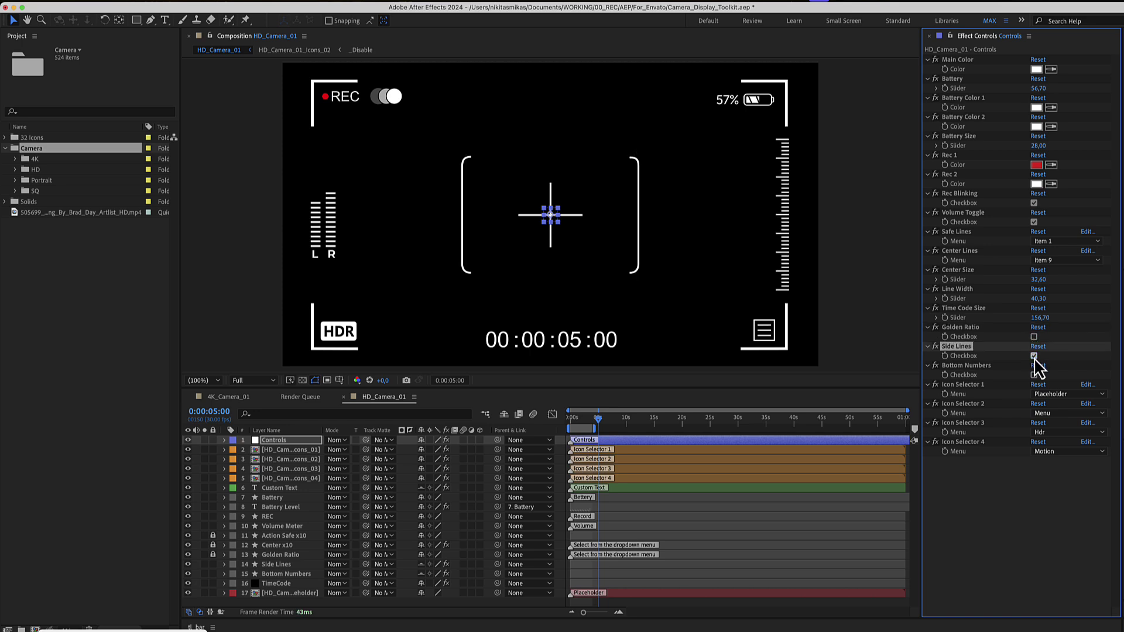
{"action": "left_click", "coordinate": [974, 375]}
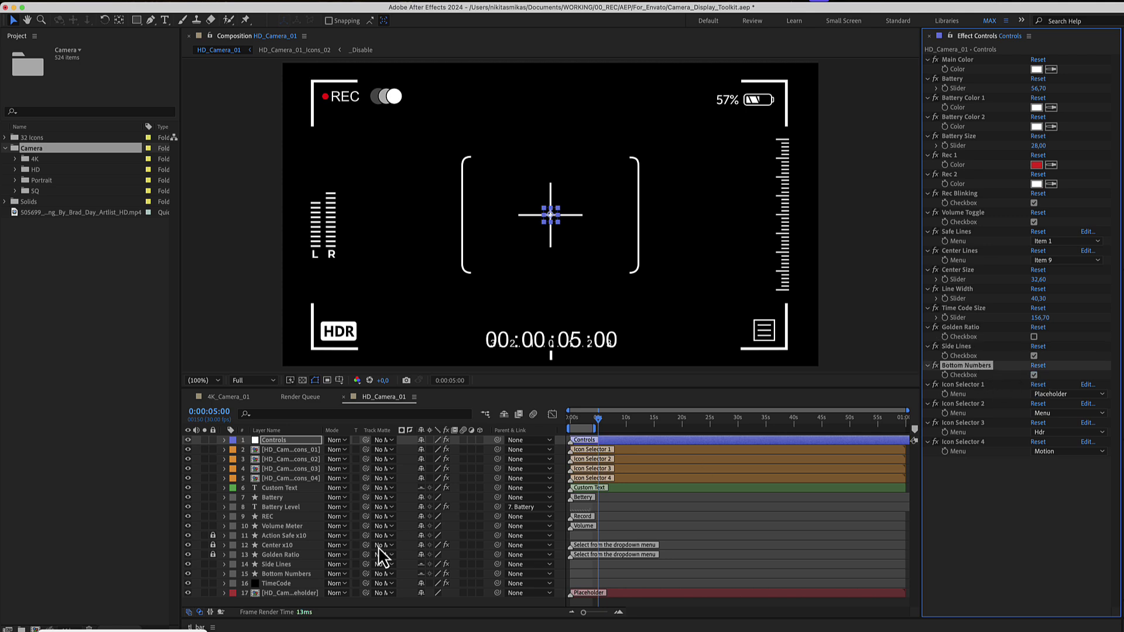
{"action": "left_click", "coordinate": [285, 584]}
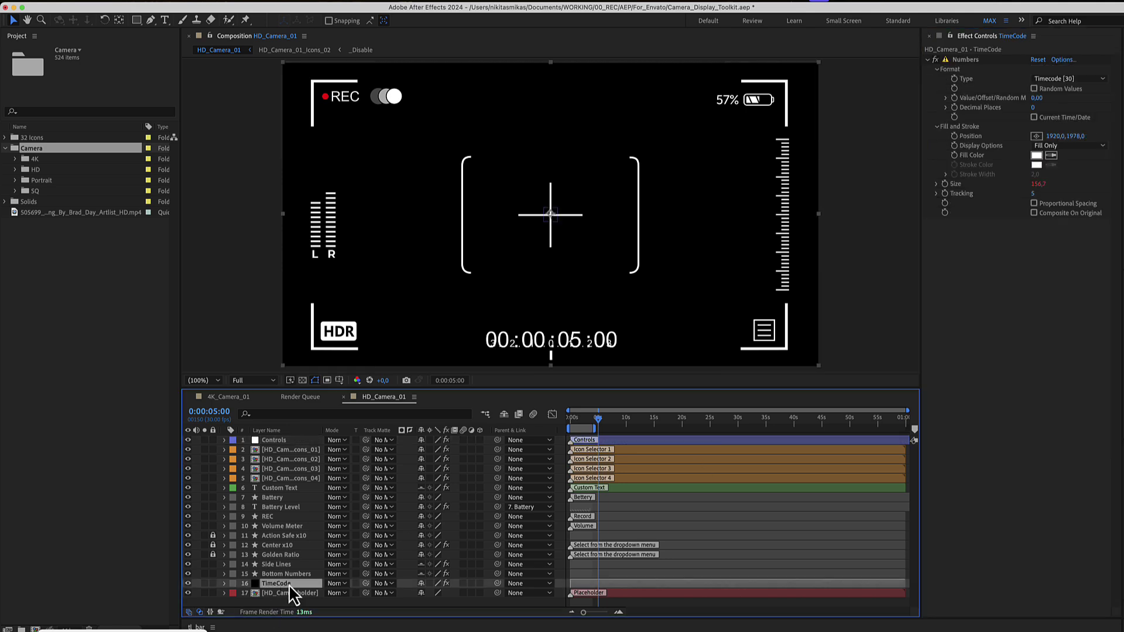
- Raise the TimeCode Numbers to Position 1920,0,1842,0, clear of the bottom scale
{"action": "left_click", "coordinate": [966, 60]}
{"action": "left_click_drag", "start_coordinate": [550, 341], "coordinate": [551, 321]}
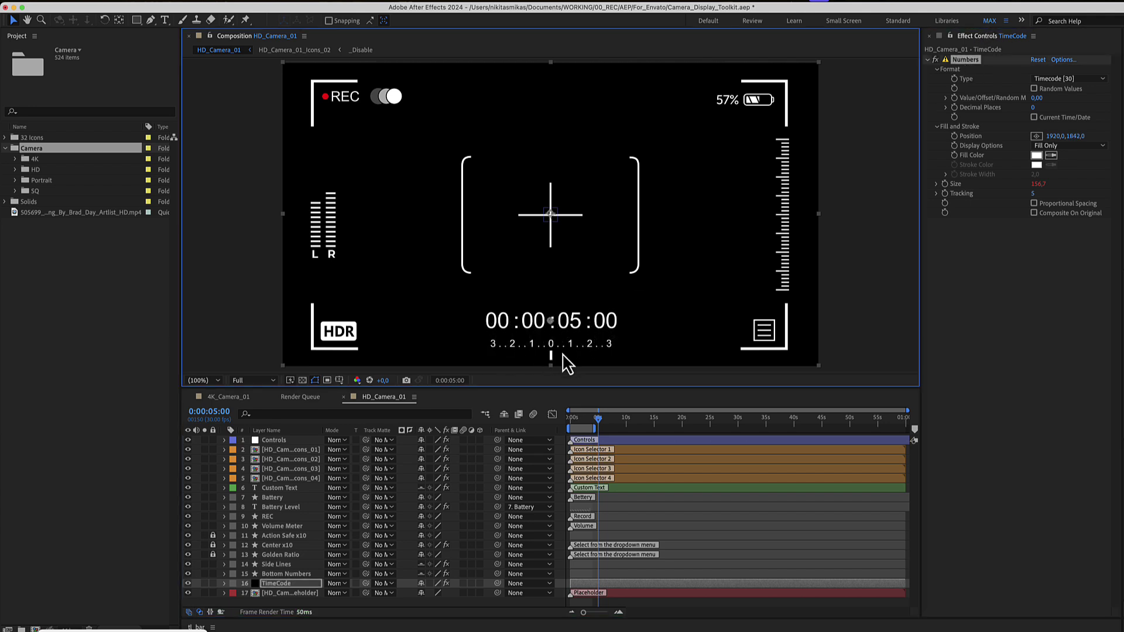
{"action": "left_click", "coordinate": [616, 439]}
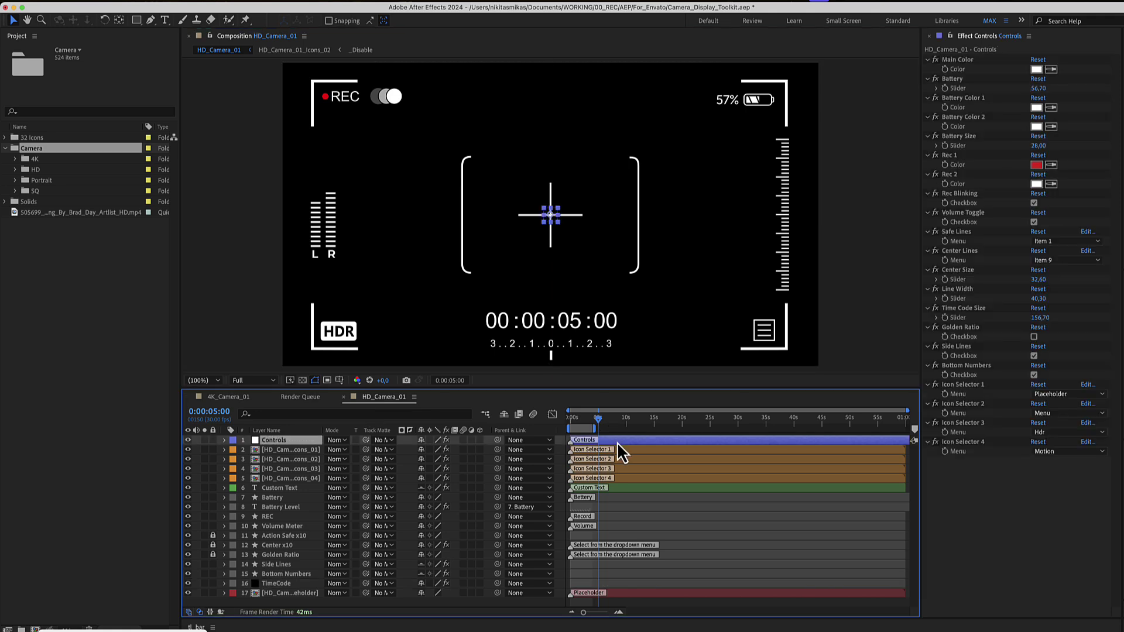
{"action": "left_click", "coordinate": [969, 391]}
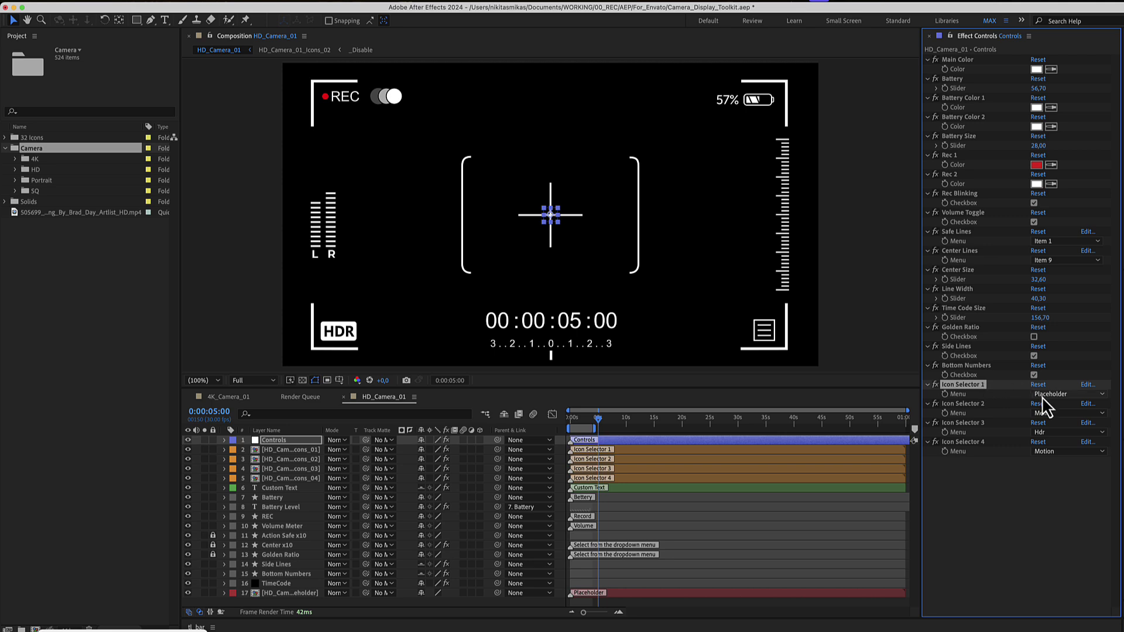
{"action": "left_click", "coordinate": [624, 451]}
{"action": "left_click", "coordinate": [623, 478], "text": "shift"}
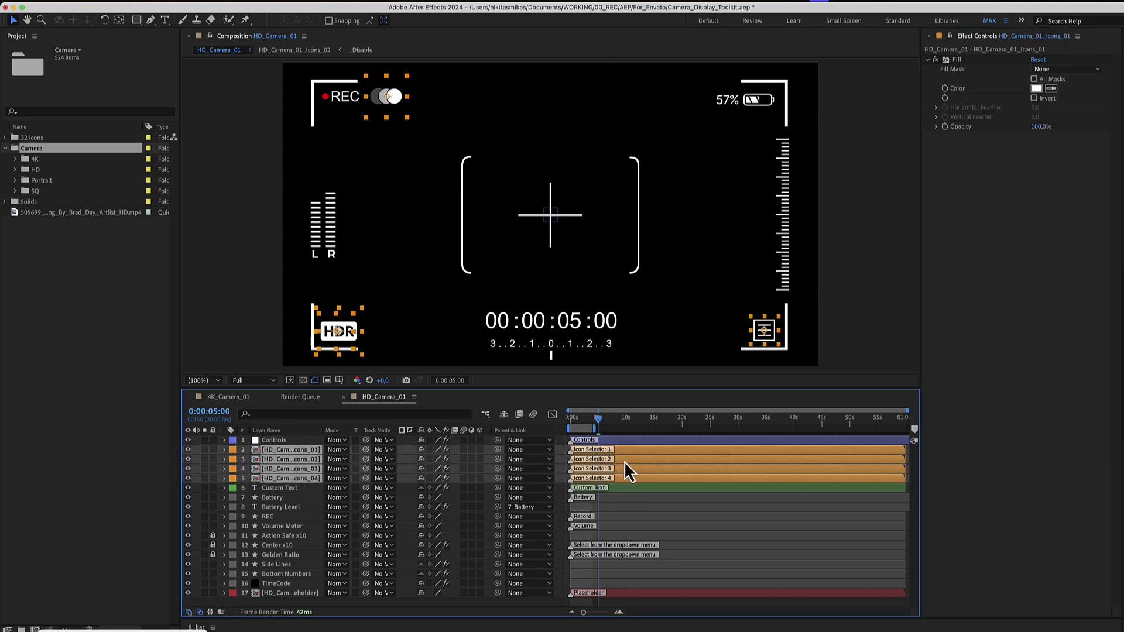
{"action": "left_click", "coordinate": [637, 442]}
{"action": "left_click", "coordinate": [630, 452]}
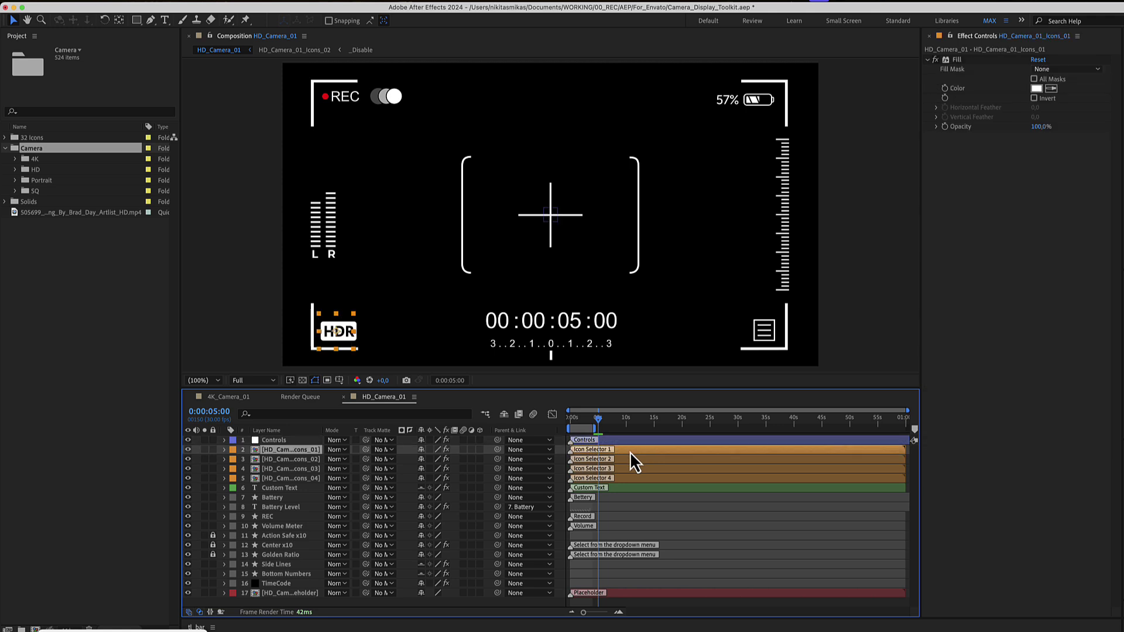
{"action": "left_click", "coordinate": [627, 458]}
{"action": "left_click", "coordinate": [639, 441]}
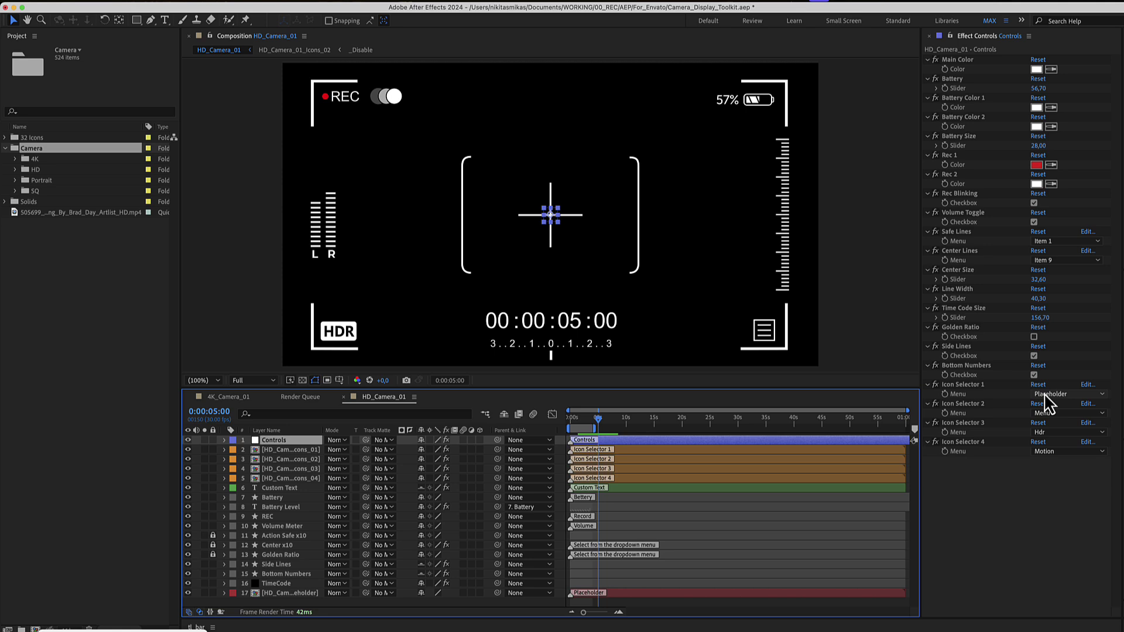
{"action": "left_click", "coordinate": [658, 452]}
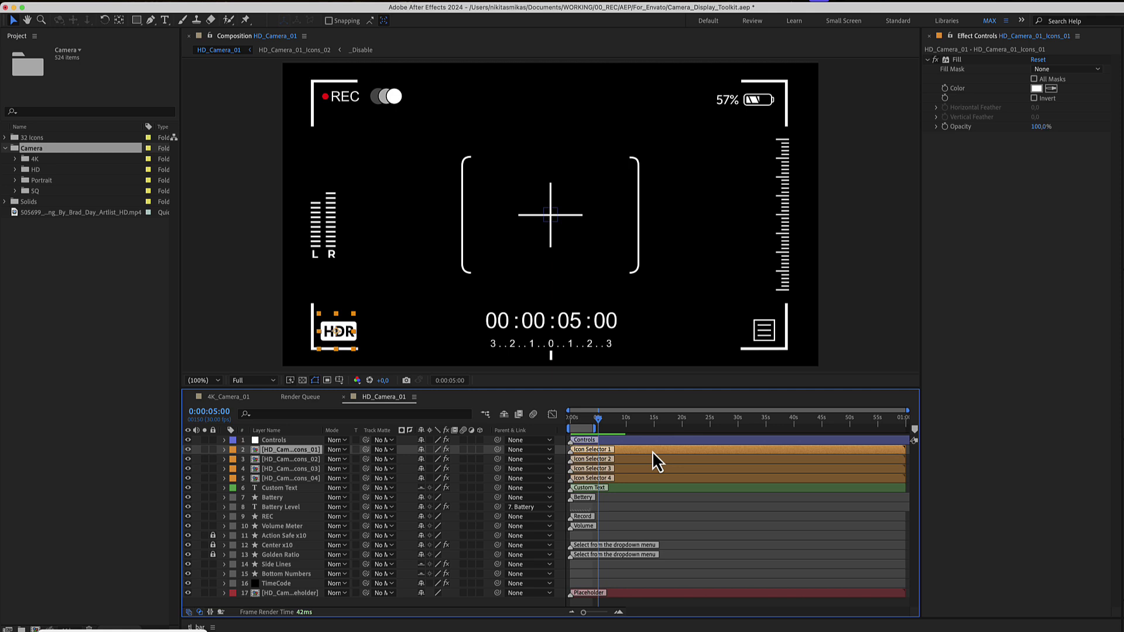
{"action": "key", "text": "super+Up"}
{"action": "left_click", "coordinate": [1047, 394]}
{"action": "left_click", "coordinate": [984, 401]}
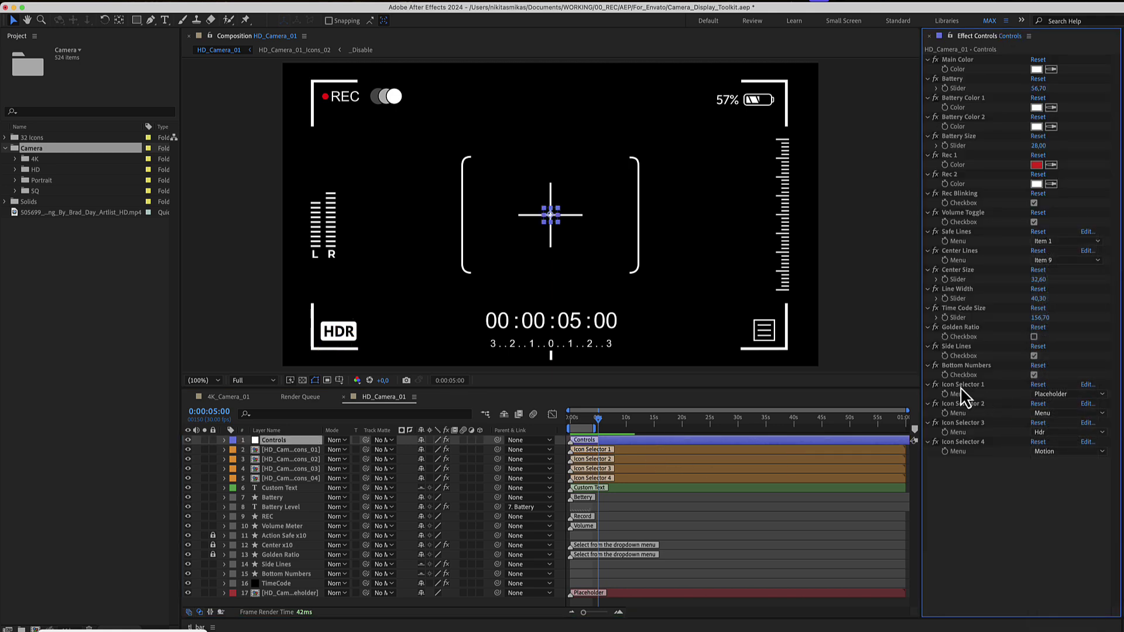
{"action": "left_click", "coordinate": [1055, 395]}
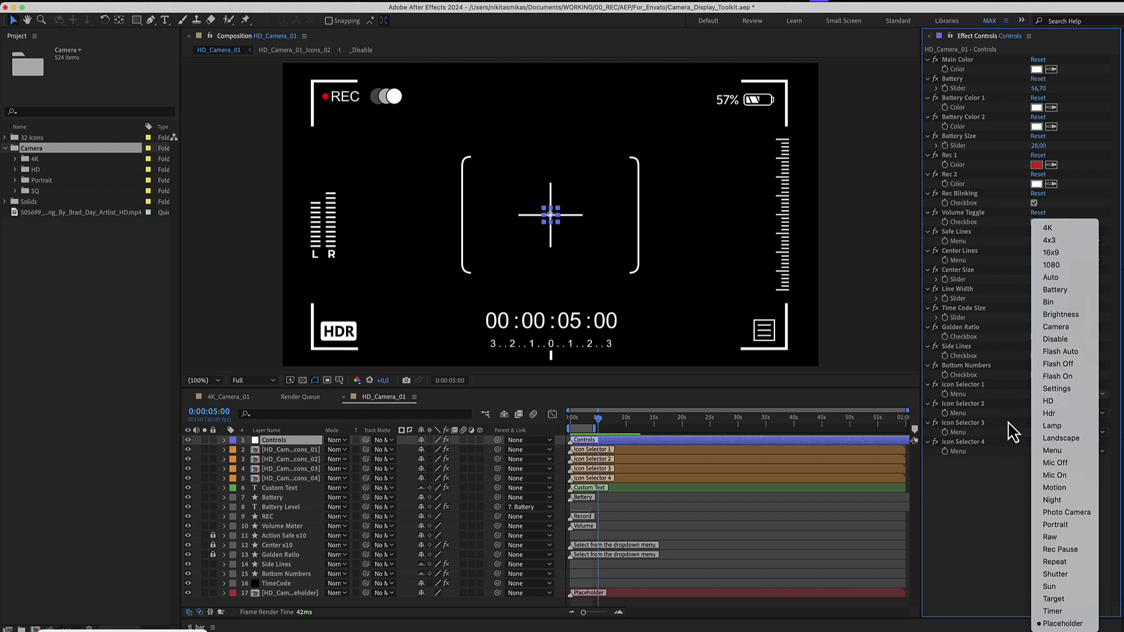
{"action": "left_click", "coordinate": [984, 404]}
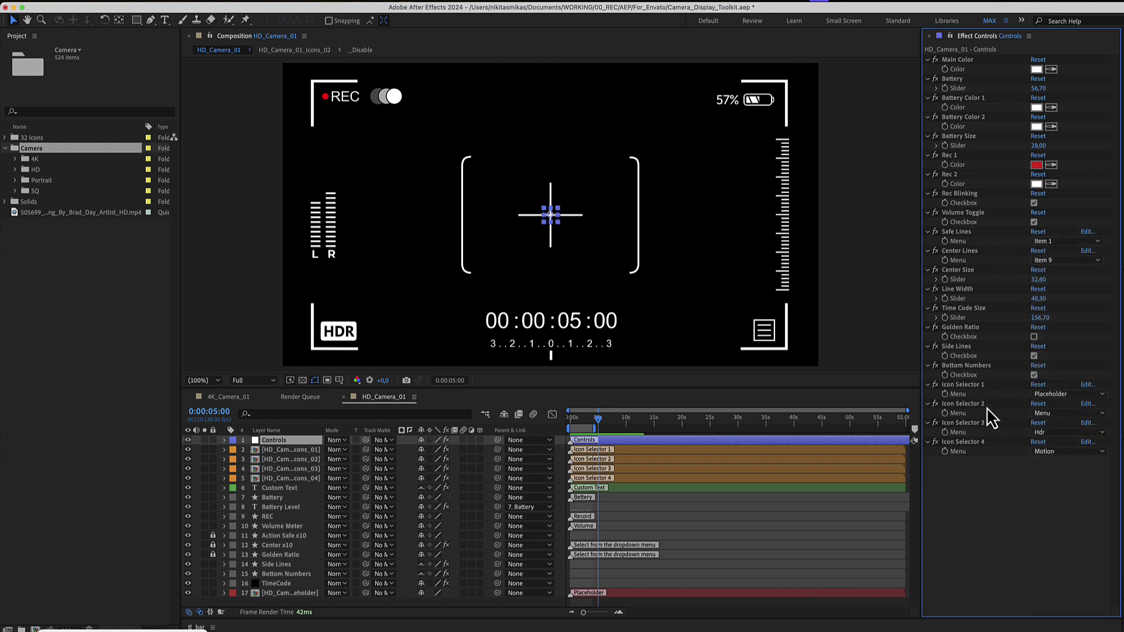
{"action": "left_click", "coordinate": [1054, 414]}
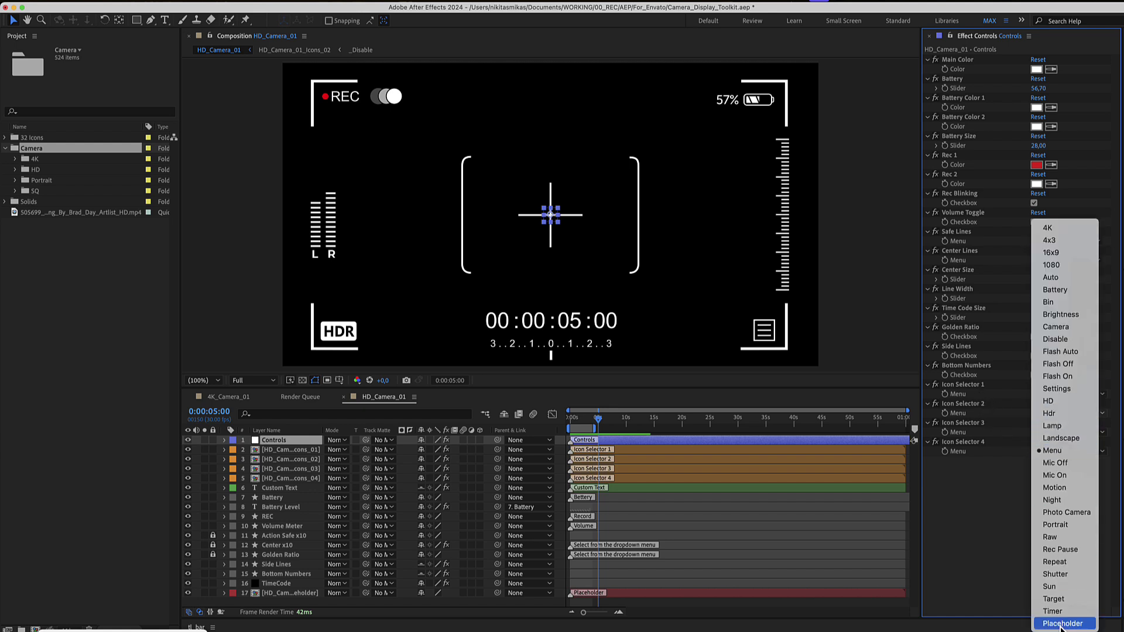
{"action": "left_click", "coordinate": [998, 583]}
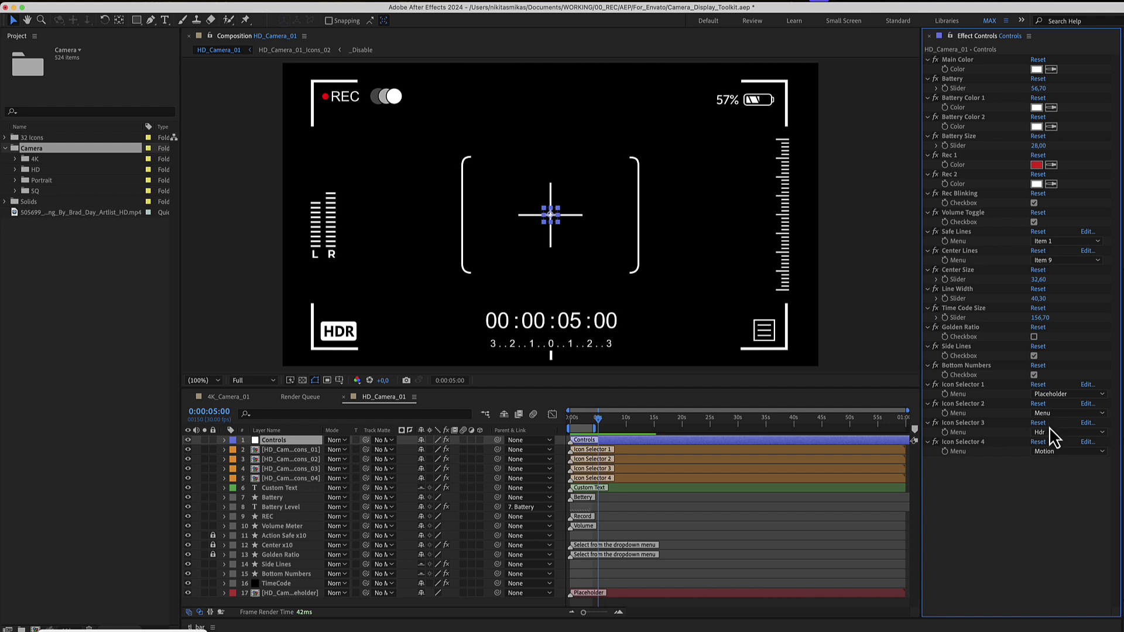
{"action": "left_click", "coordinate": [1050, 433]}
{"action": "left_click", "coordinate": [955, 454]}
{"action": "left_click", "coordinate": [604, 449]}
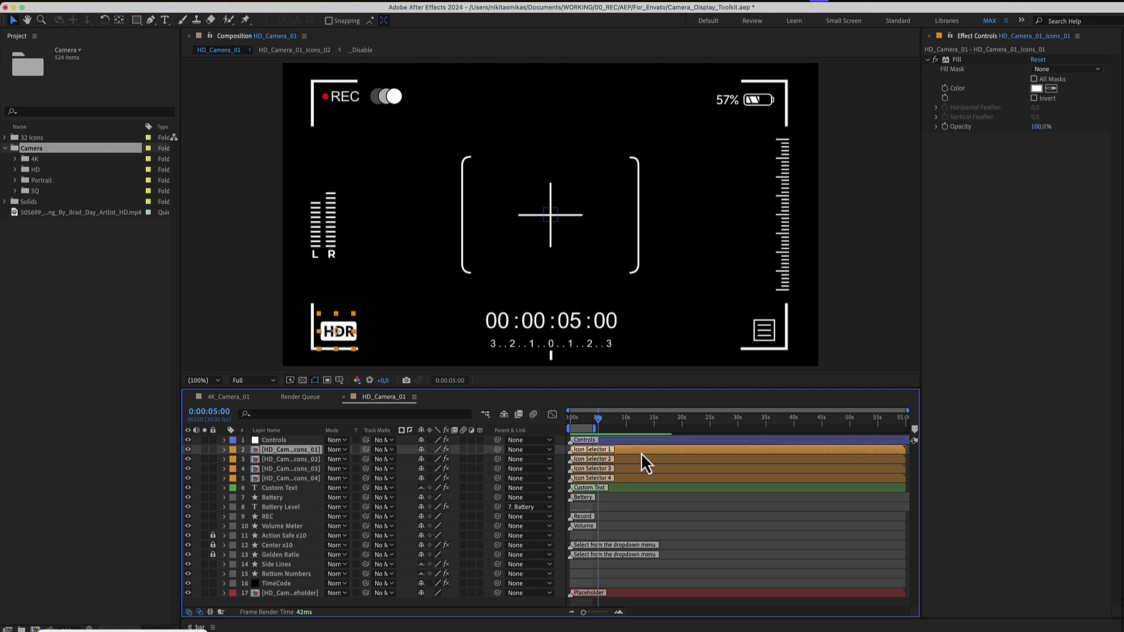
{"action": "double_click", "coordinate": [641, 453]}
{"action": "scroll", "coordinate": [601, 514], "scroll_direction": "down", "scroll_amount": 5}
{"action": "left_click", "coordinate": [642, 605]}
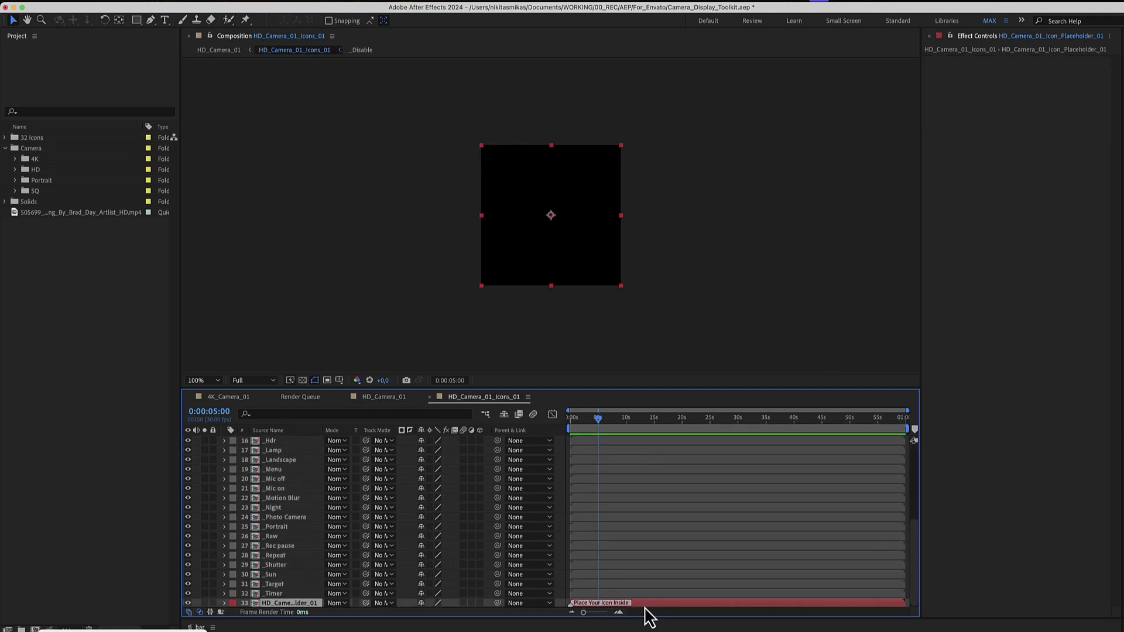
{"action": "double_click", "coordinate": [642, 605]}
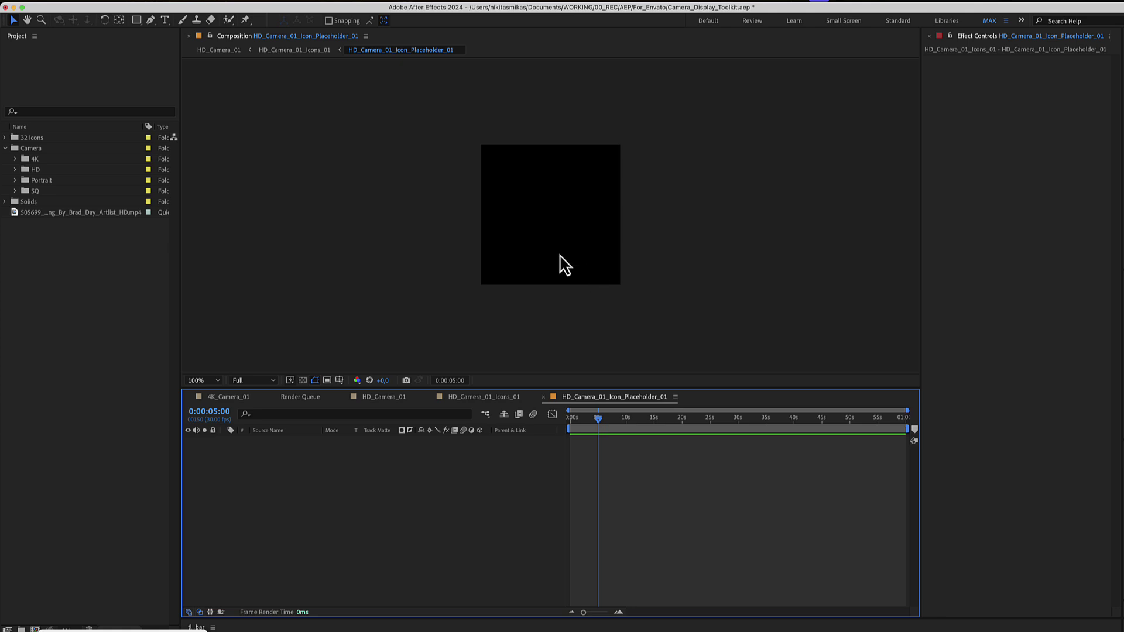
{"action": "left_click", "coordinate": [543, 397]}
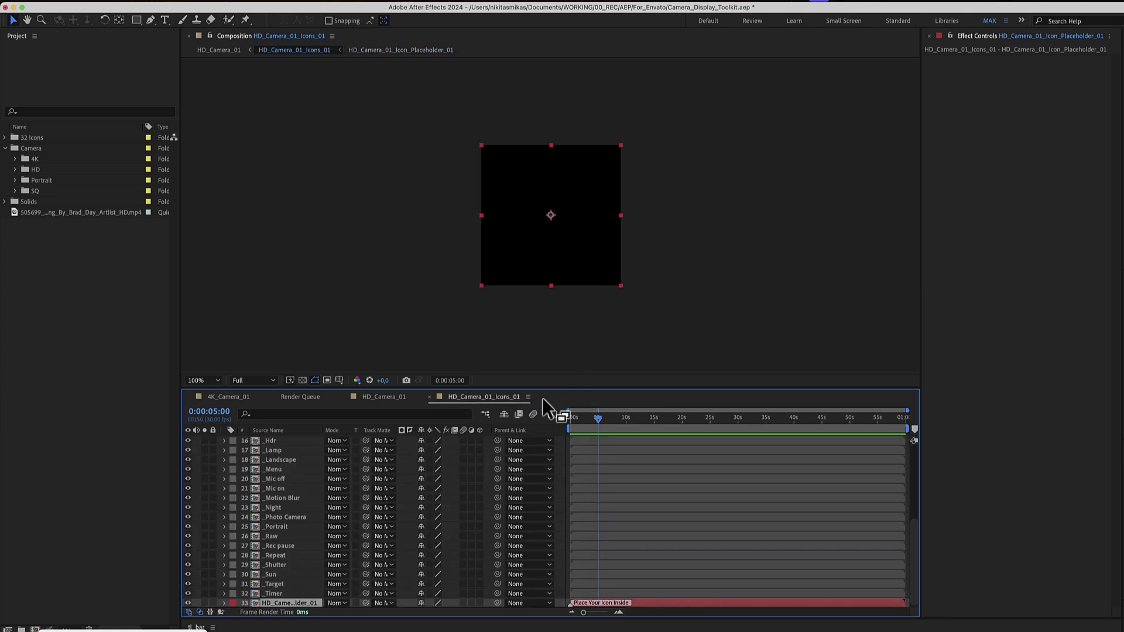
{"action": "left_click", "coordinate": [429, 398]}
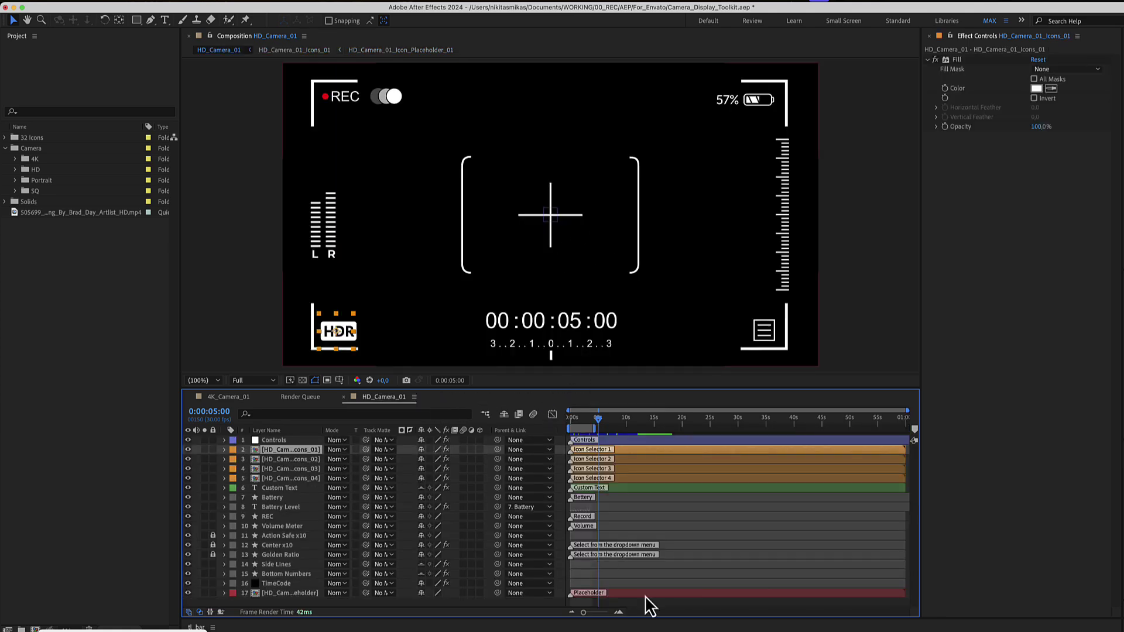
- Set Icon Selector 2 and Icon Selector 3 menus to Placeholder, then change the fourth slot's icon choice
{"action": "left_click", "coordinate": [630, 439]}
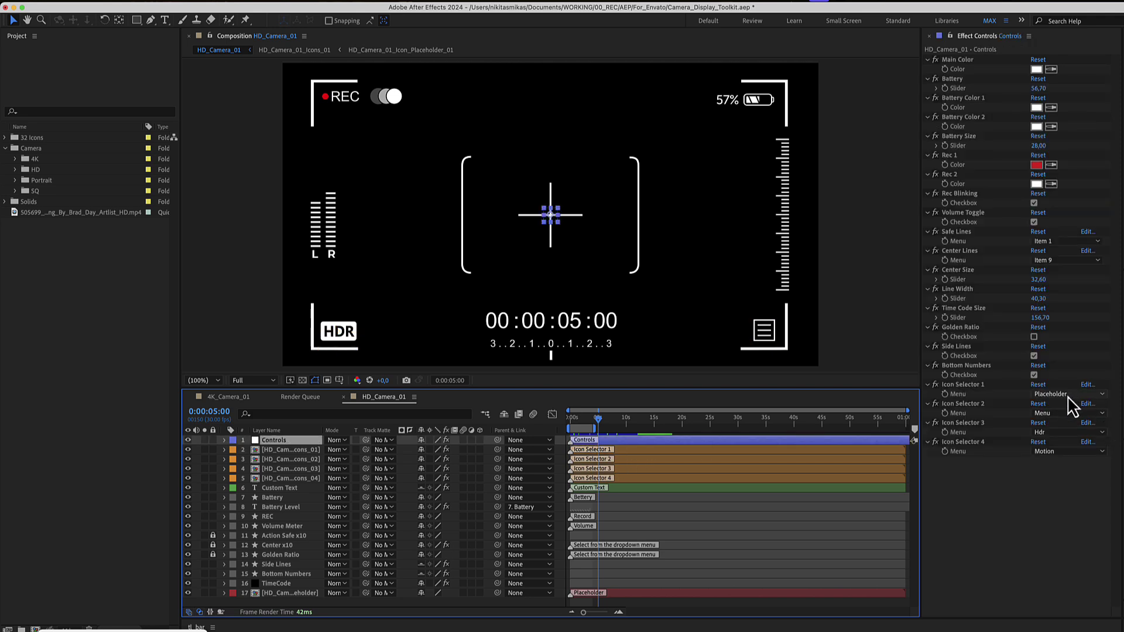
{"action": "left_click", "coordinate": [1062, 414]}
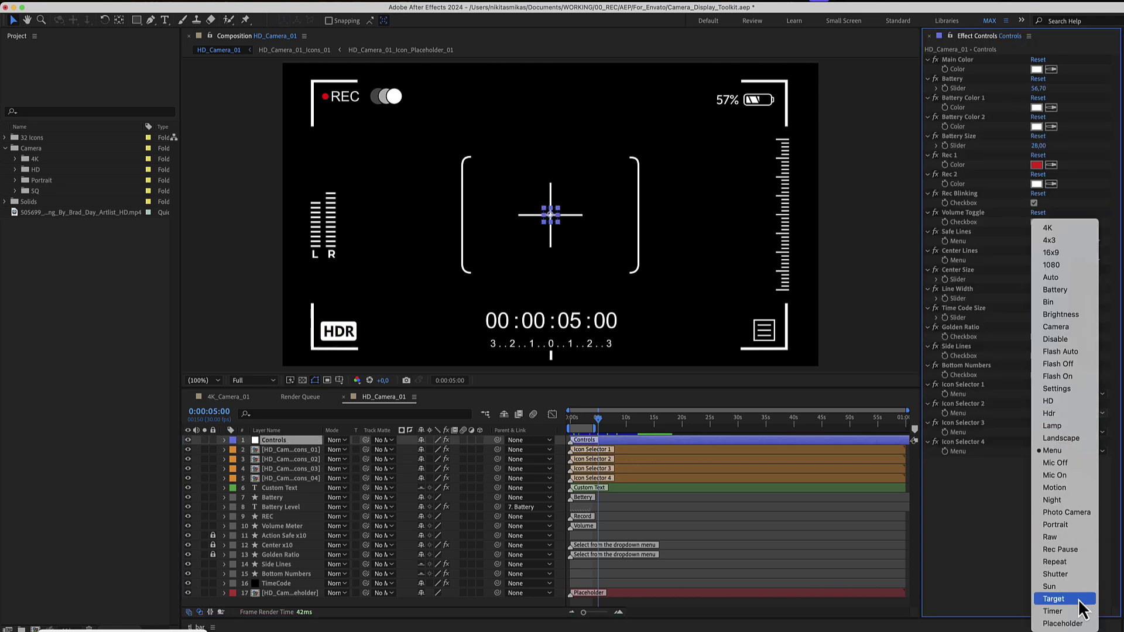
{"action": "left_click", "coordinate": [1062, 623]}
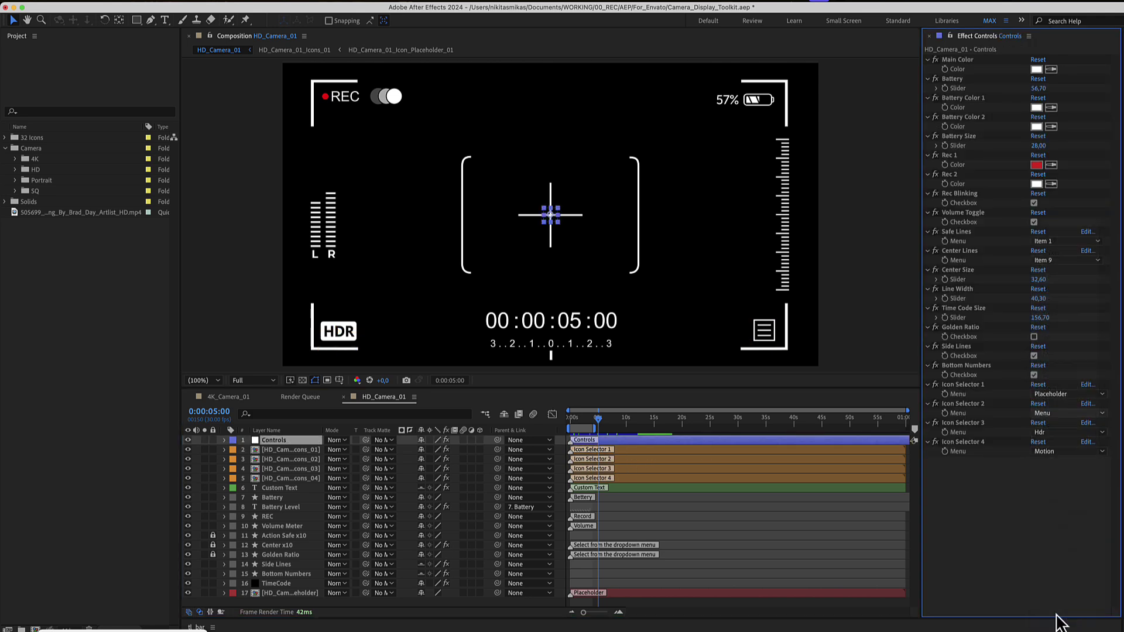
{"action": "left_click", "coordinate": [1052, 433]}
{"action": "left_click", "coordinate": [1063, 623]}
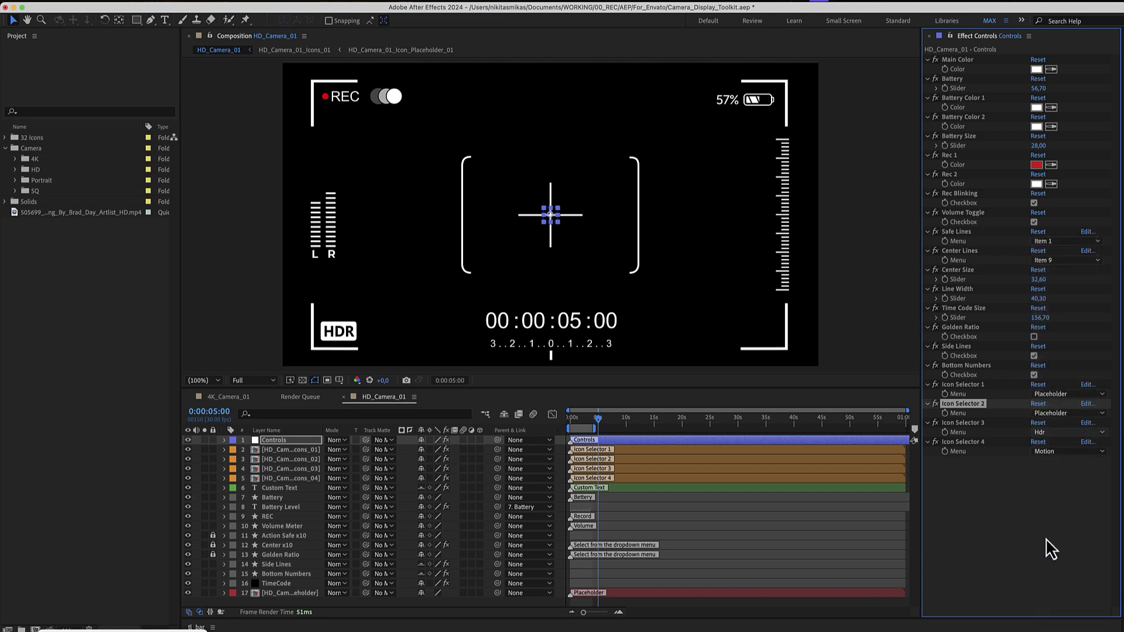
{"action": "left_click", "coordinate": [1054, 451]}
{"action": "left_click", "coordinate": [1067, 623]}
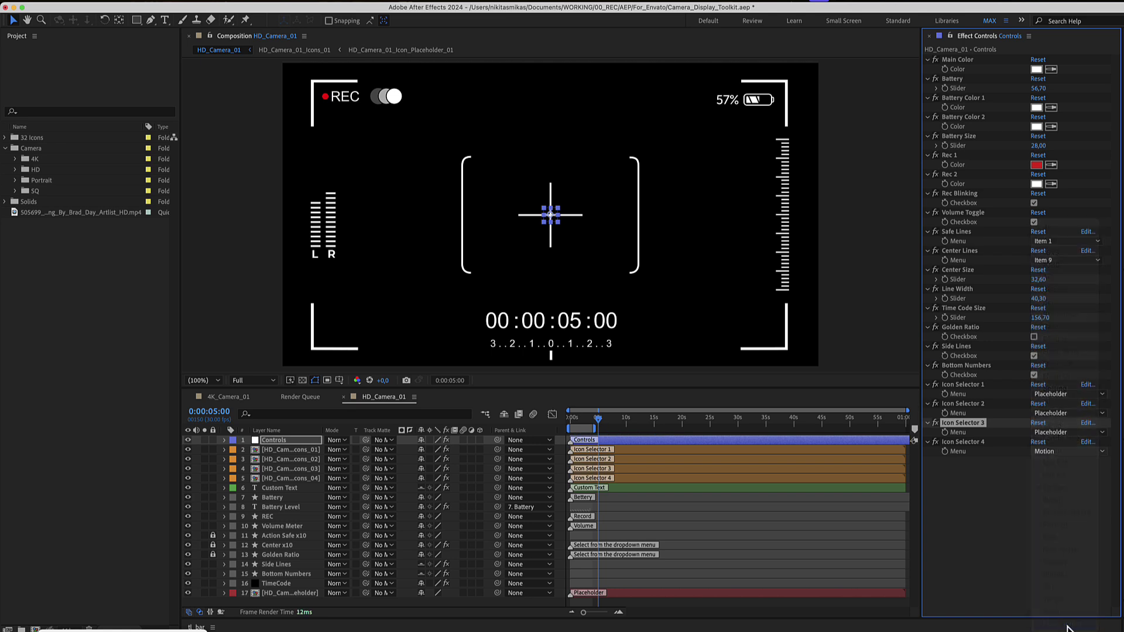